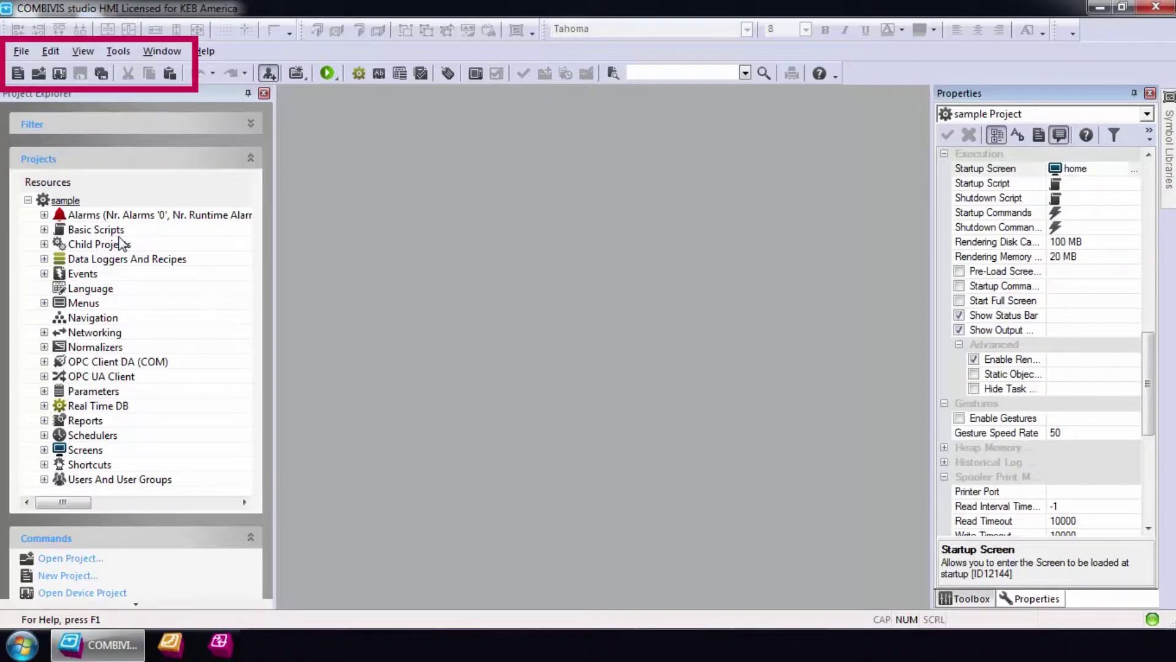
# Start a new project on the WinCE 7.0 platform.
pyautogui.click(24, 56)
pyautogui.click(28, 70)
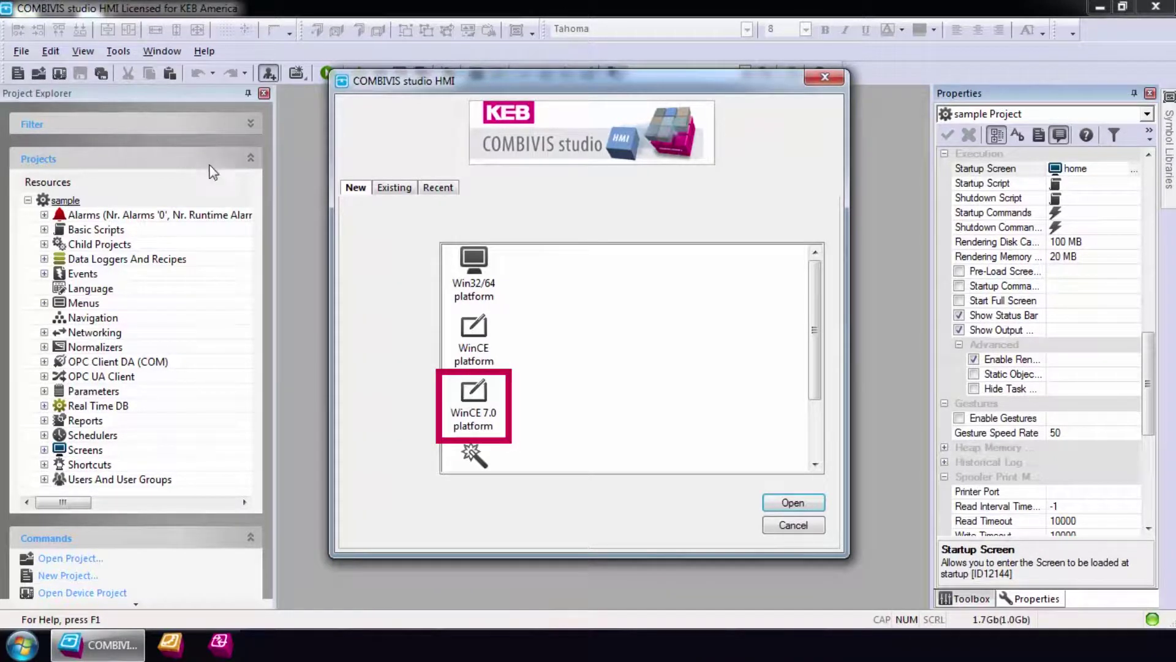
pyautogui.click(475, 409)
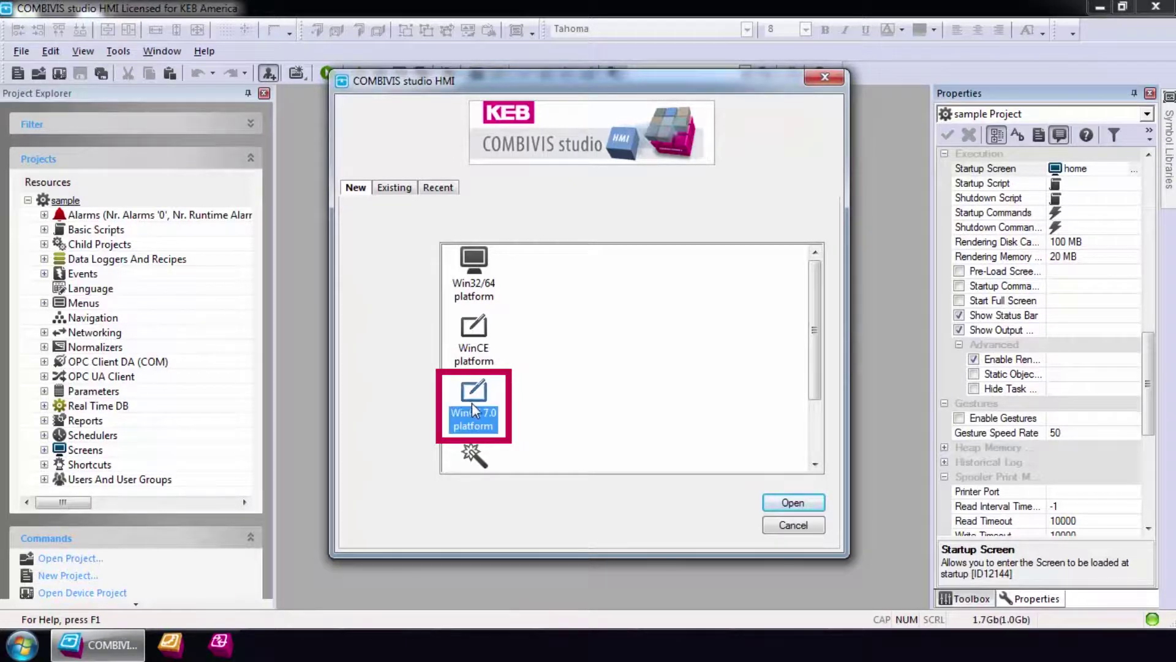
pyautogui.click(793, 503)
# Name the project MqttDemo, save it in mqtt-files\MqttProject, and choose the Advanced license.
pyautogui.click(603, 278)
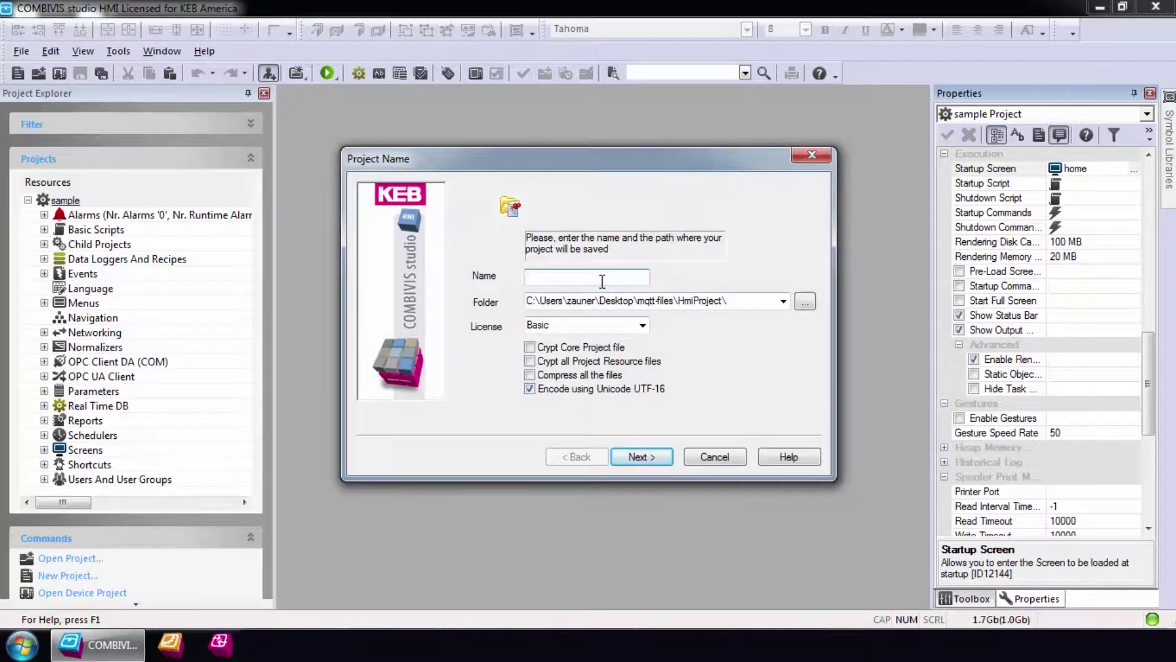
pyautogui.write('MqttDemo')
pyautogui.click(804, 300)
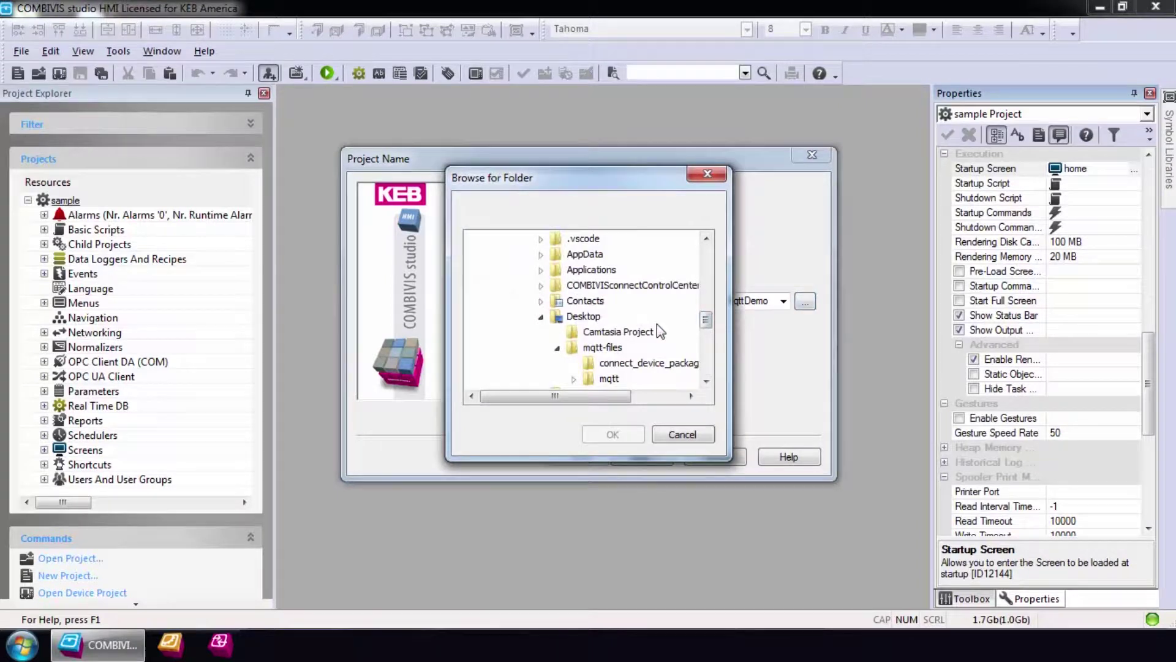
pyautogui.click(619, 436)
pyautogui.click(689, 301)
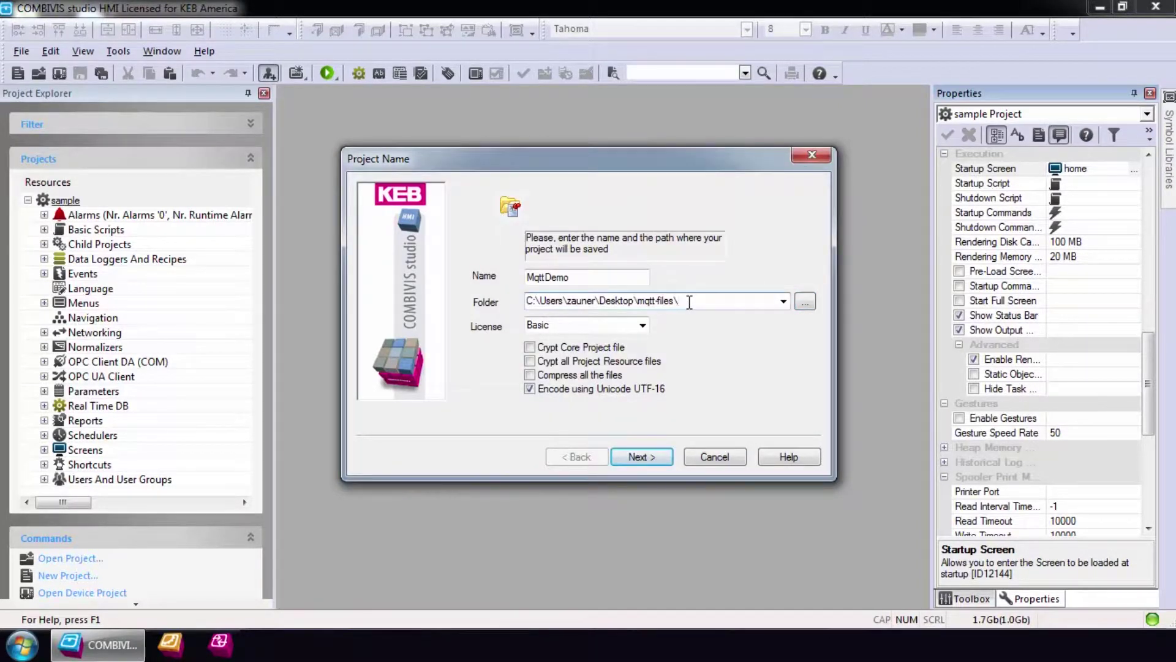
pyautogui.write('MqttProject')
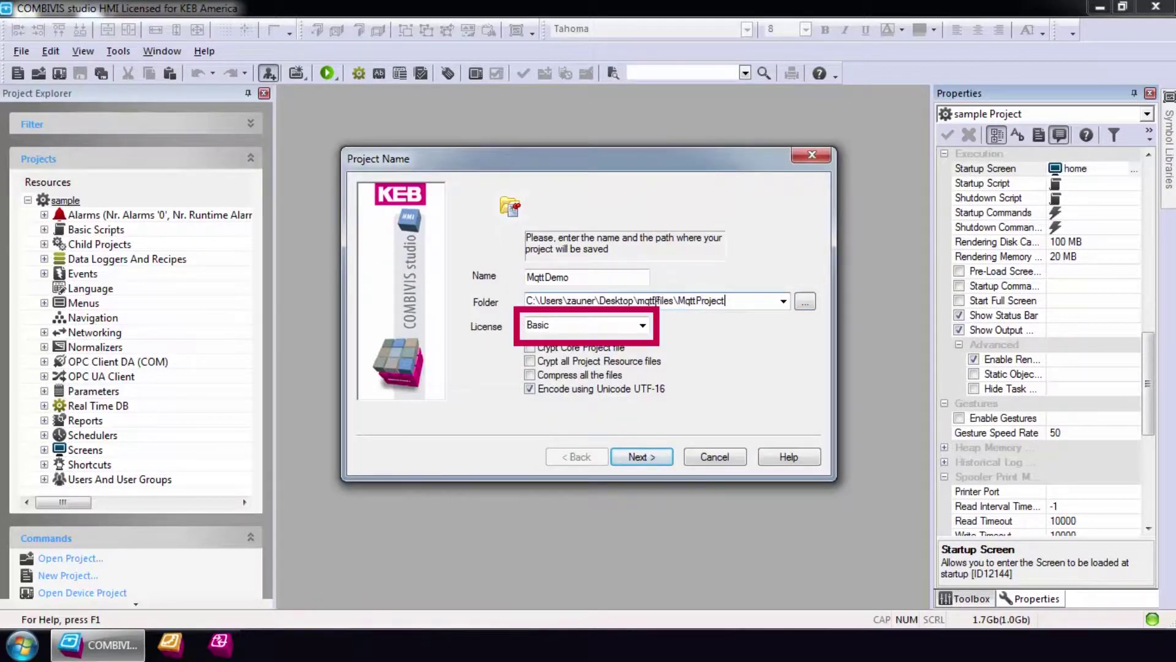
pyautogui.click(642, 326)
pyautogui.click(627, 353)
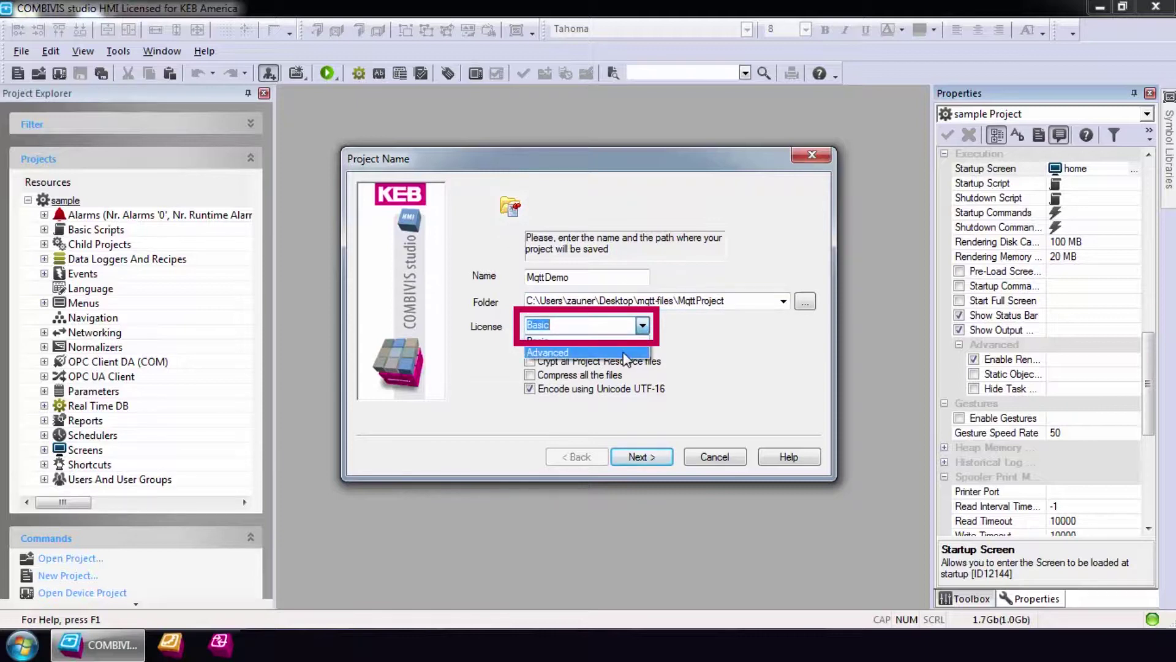
# Skip past Users and enable the Rockwell Automation EtherNet/IP communication driver.
pyautogui.click(651, 455)
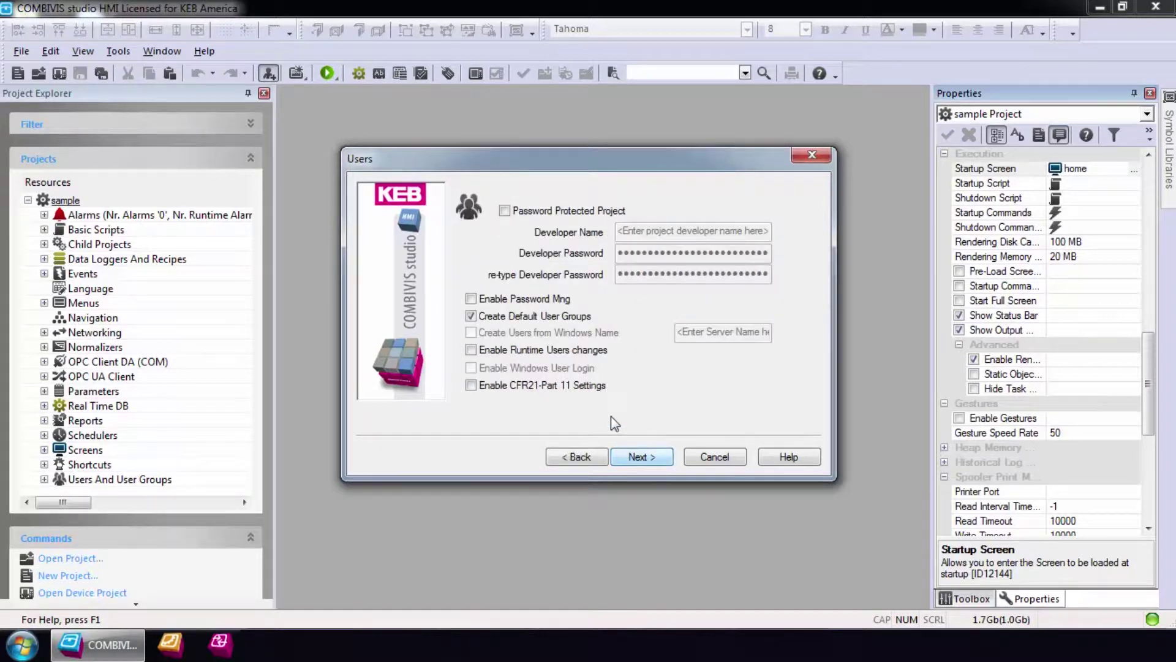
pyautogui.click(643, 457)
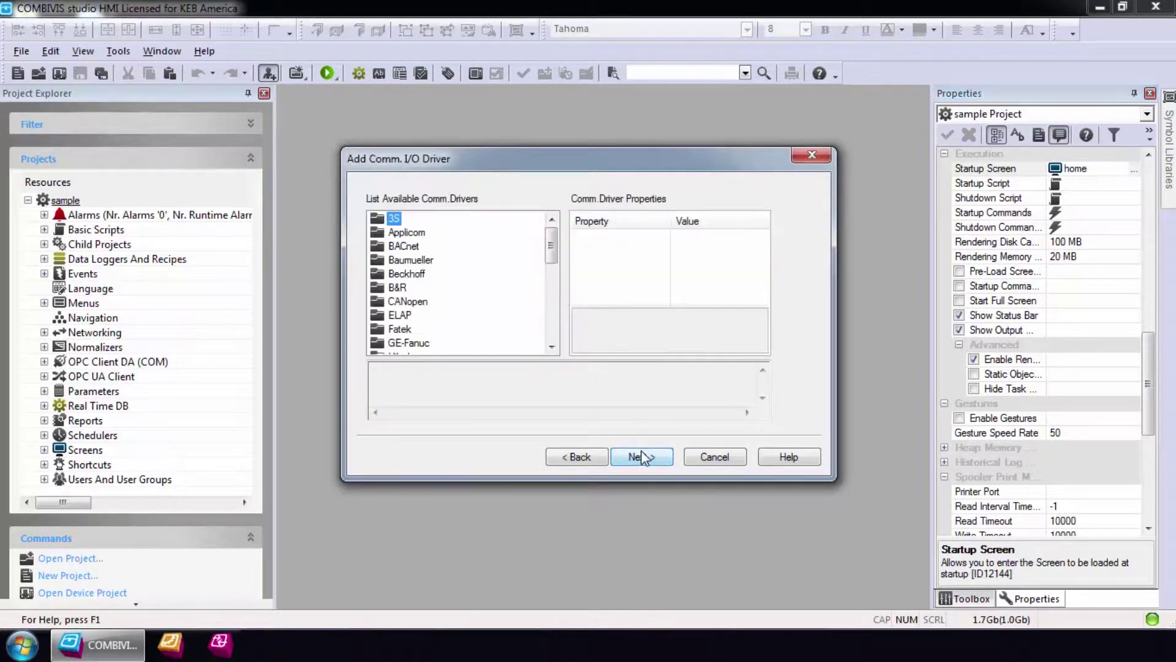
pyautogui.moveTo(551, 248); pyautogui.dragTo(552, 309)
pyautogui.doubleClick(454, 315)
pyautogui.click(394, 329)
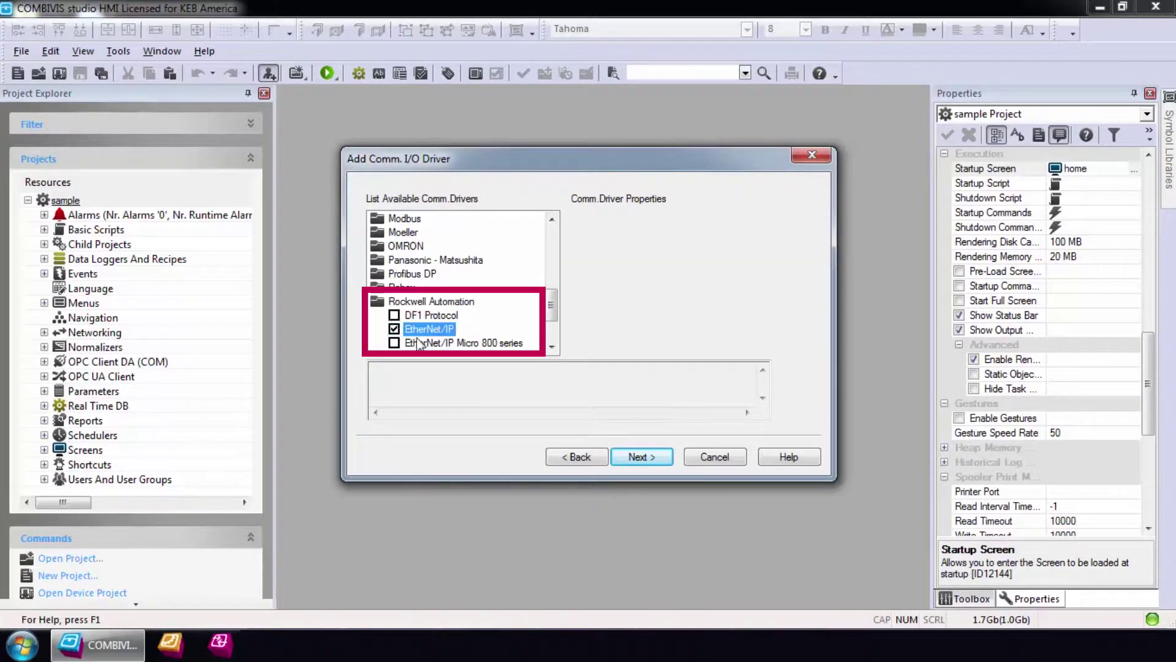
# Set screens to 800×600 with no caption and no navigation bar.
pyautogui.click(631, 457)
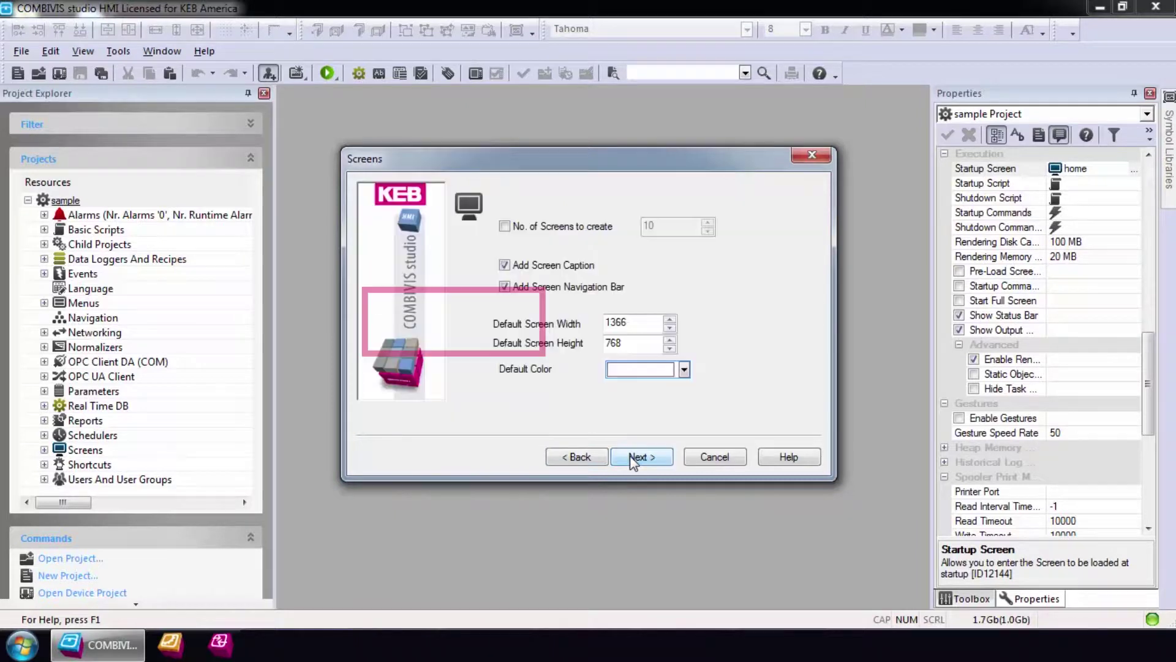
pyautogui.click(504, 266)
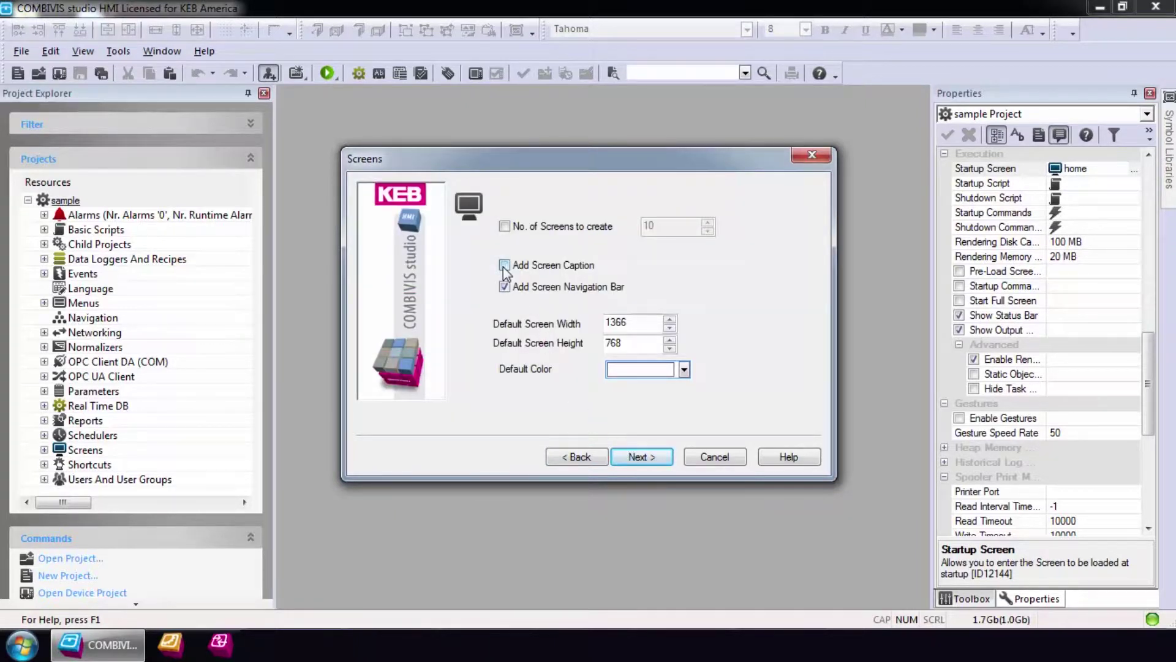
pyautogui.click(504, 287)
pyautogui.doubleClick(626, 320)
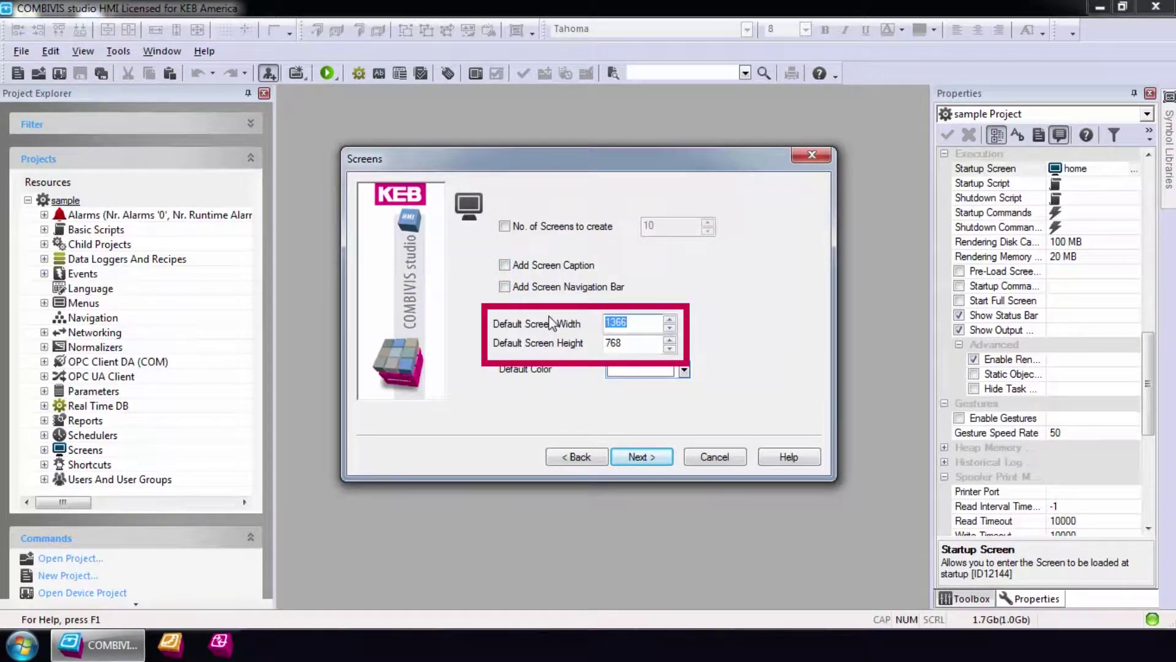
pyautogui.write('800')
pyautogui.press('Tab')
pyautogui.write('600')
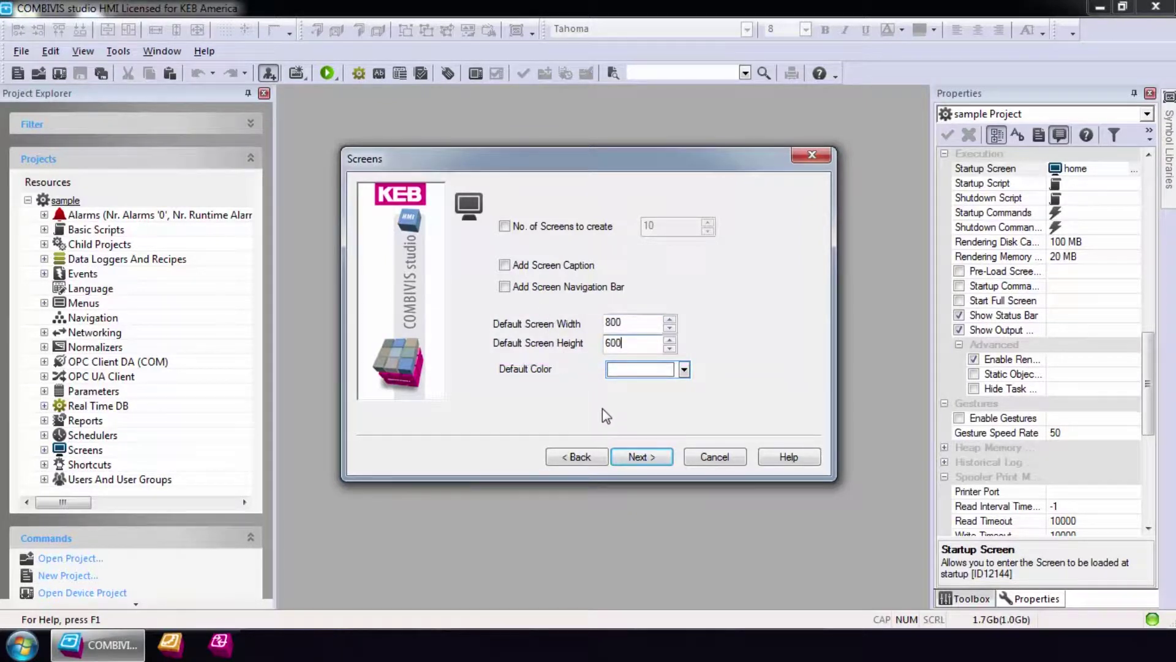
# Uncheck all data logger templates (5 s–10 min) and both alarm templates, then finish.
pyautogui.click(629, 457)
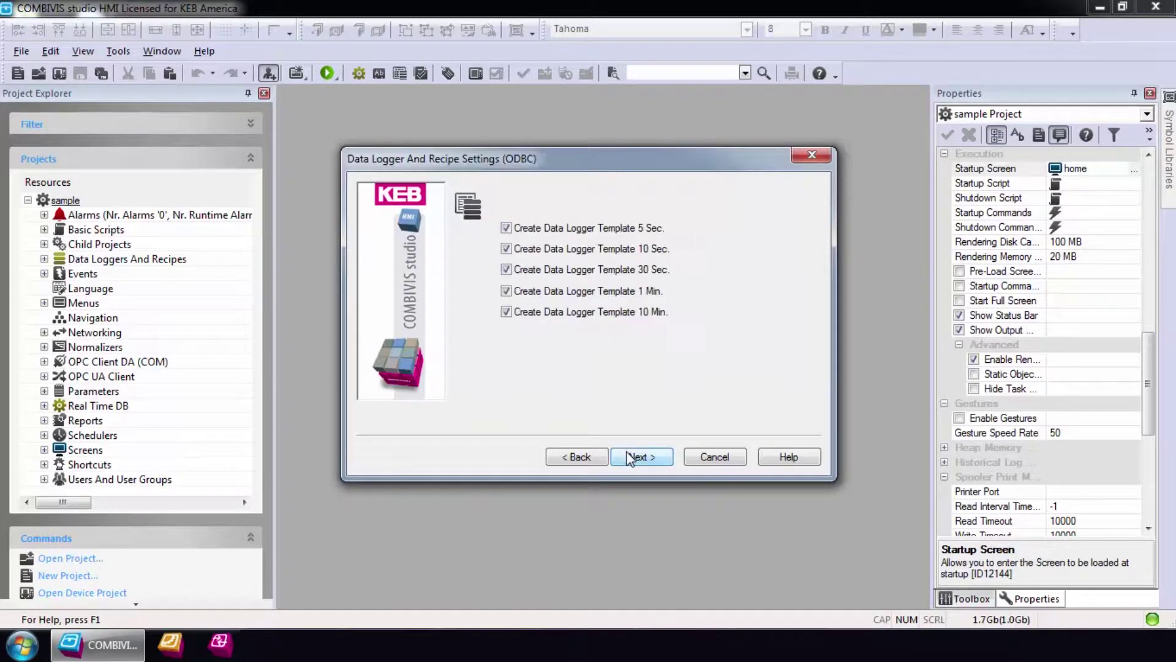
pyautogui.click(506, 228)
pyautogui.click(506, 249)
pyautogui.click(506, 269)
pyautogui.click(506, 291)
pyautogui.click(506, 312)
pyautogui.click(654, 457)
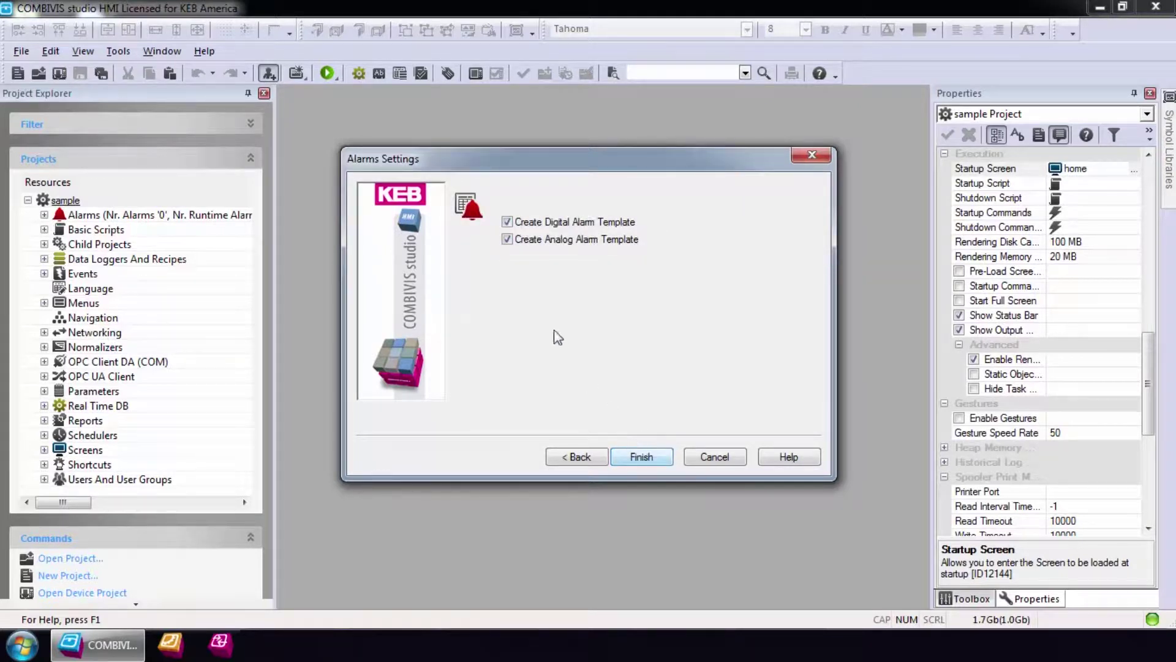
pyautogui.click(507, 222)
pyautogui.click(506, 239)
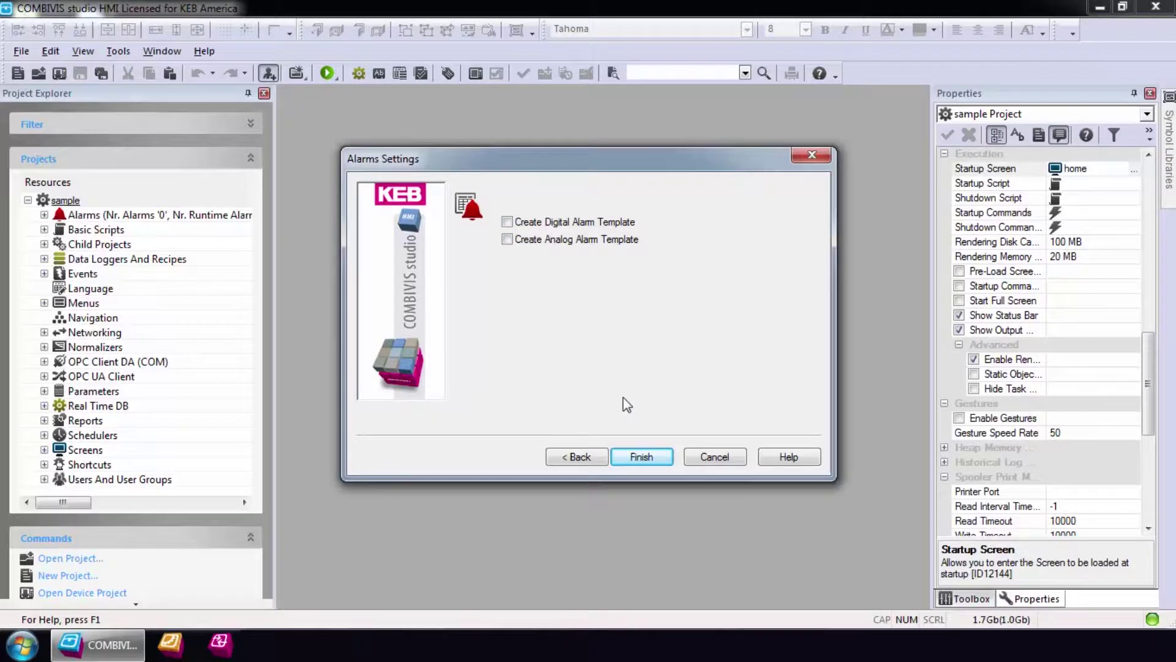
pyautogui.click(641, 458)
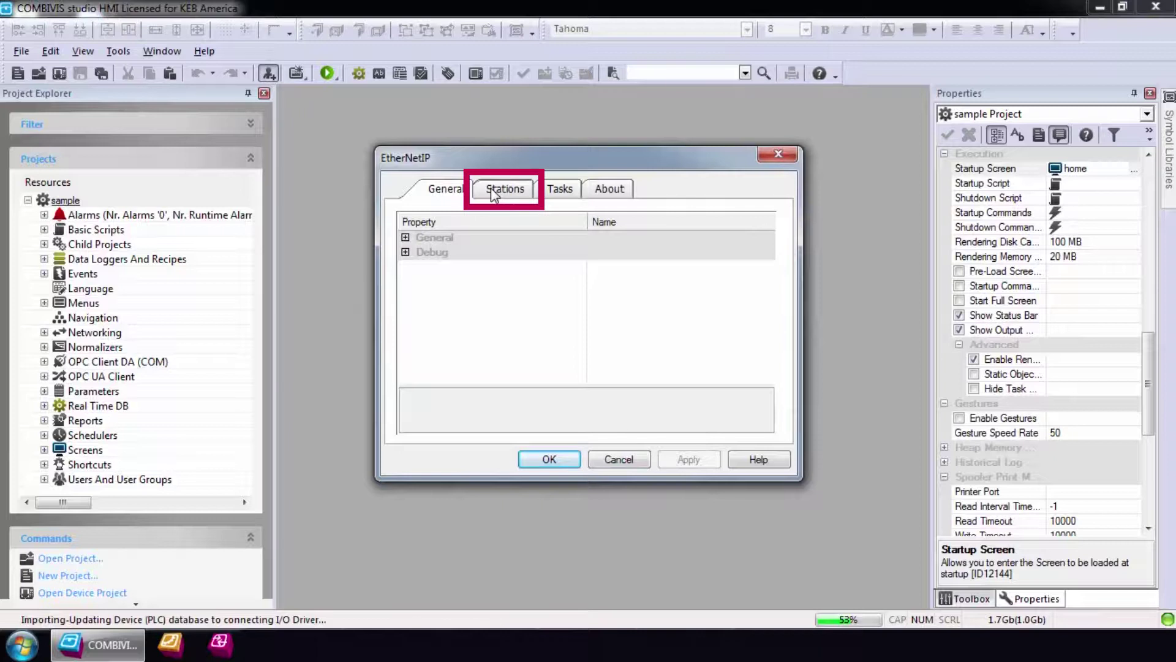
# Add an EtherNet/IP station of type ControlLogix - CompactLogix at server address 192.168.0.5.
pyautogui.click(491, 187)
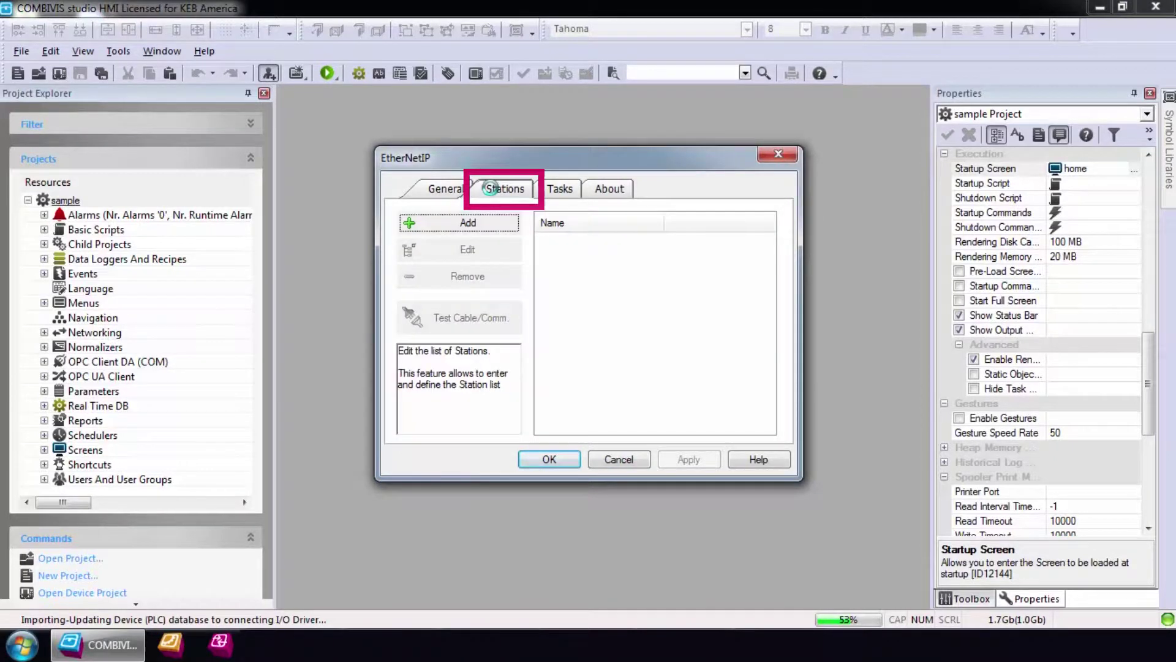
pyautogui.click(469, 223)
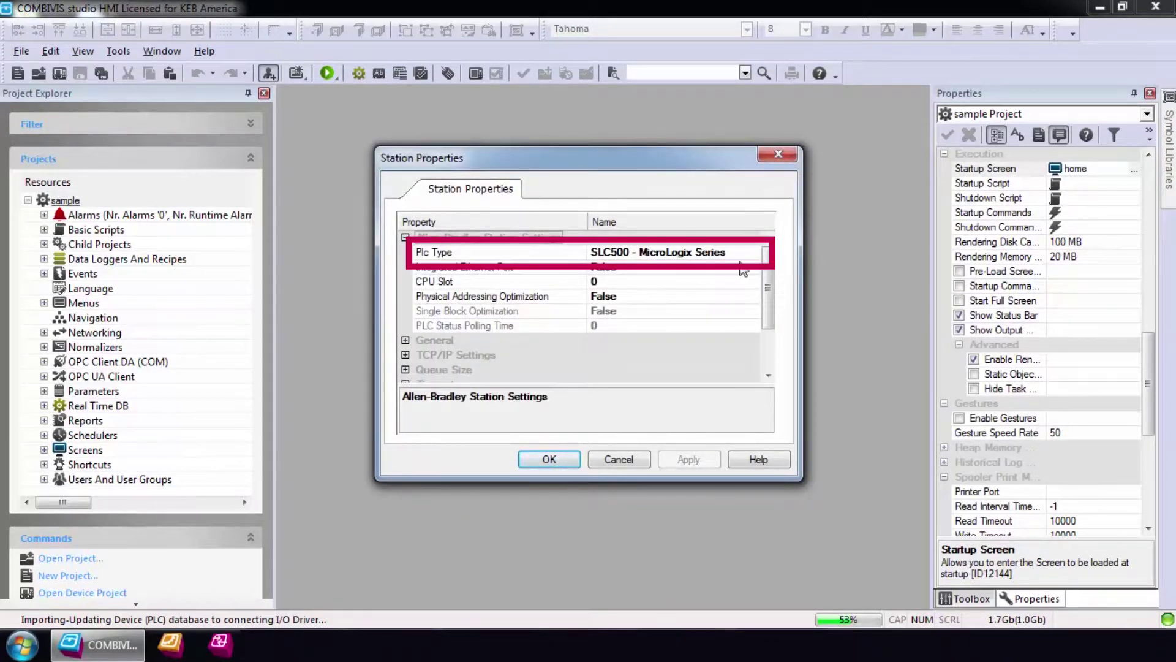
pyautogui.click(755, 256)
pyautogui.click(712, 291)
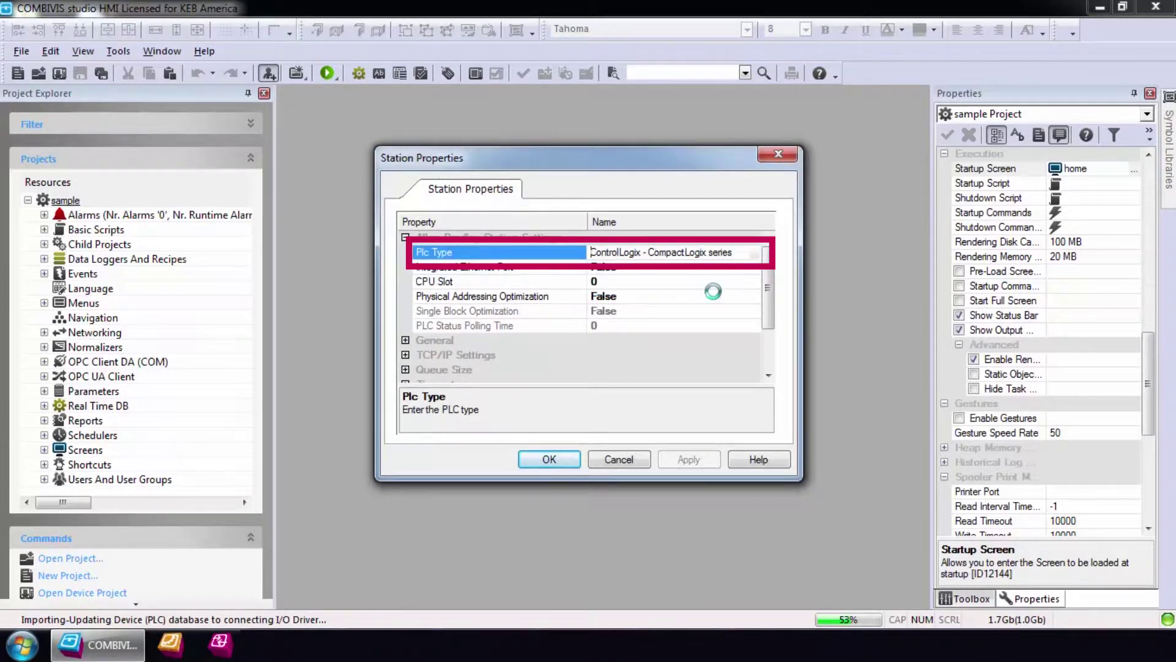
pyautogui.click(405, 340)
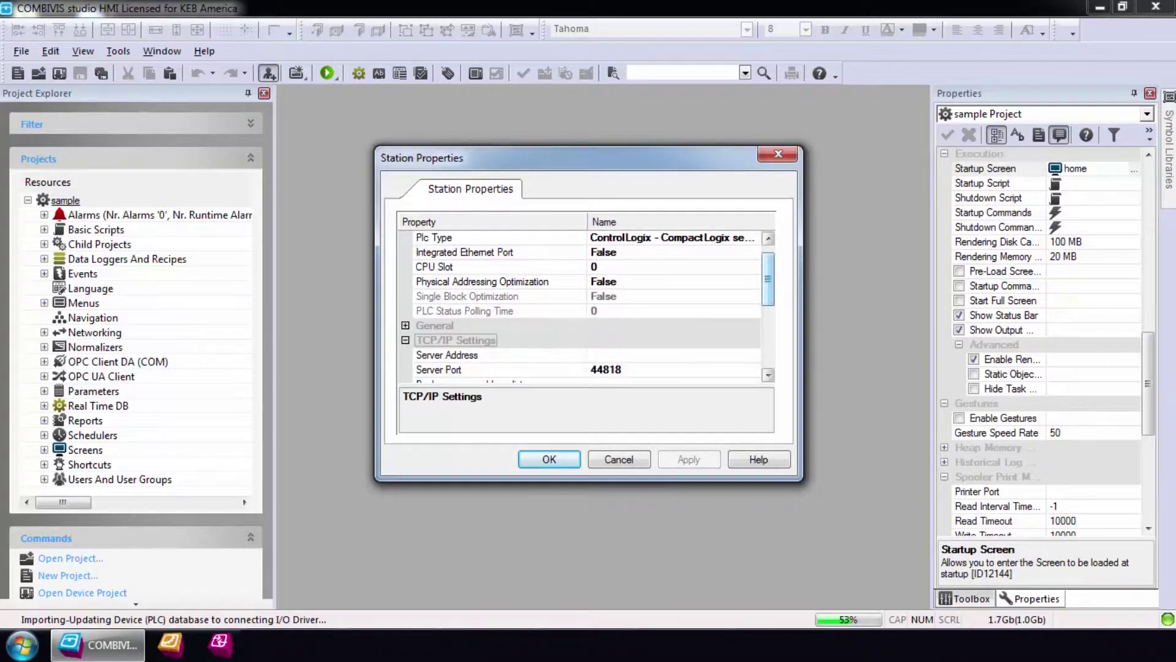
pyautogui.click(604, 355)
pyautogui.write('192')
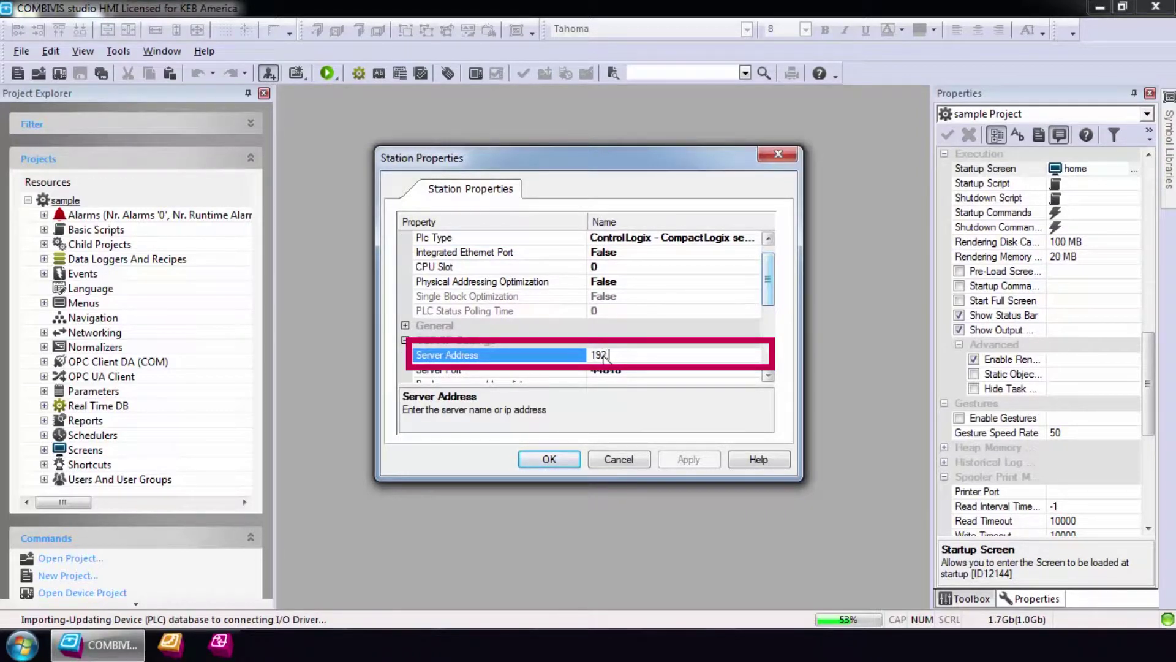
pyautogui.write('.168.0.5')
pyautogui.click(549, 460)
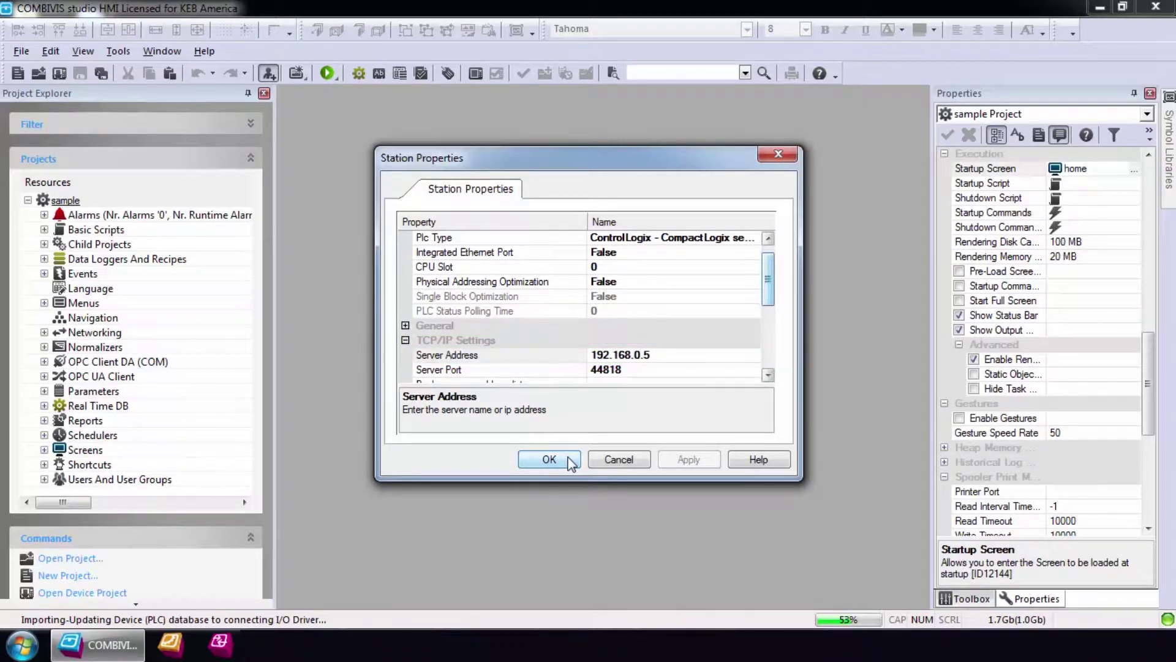
pyautogui.click(569, 461)
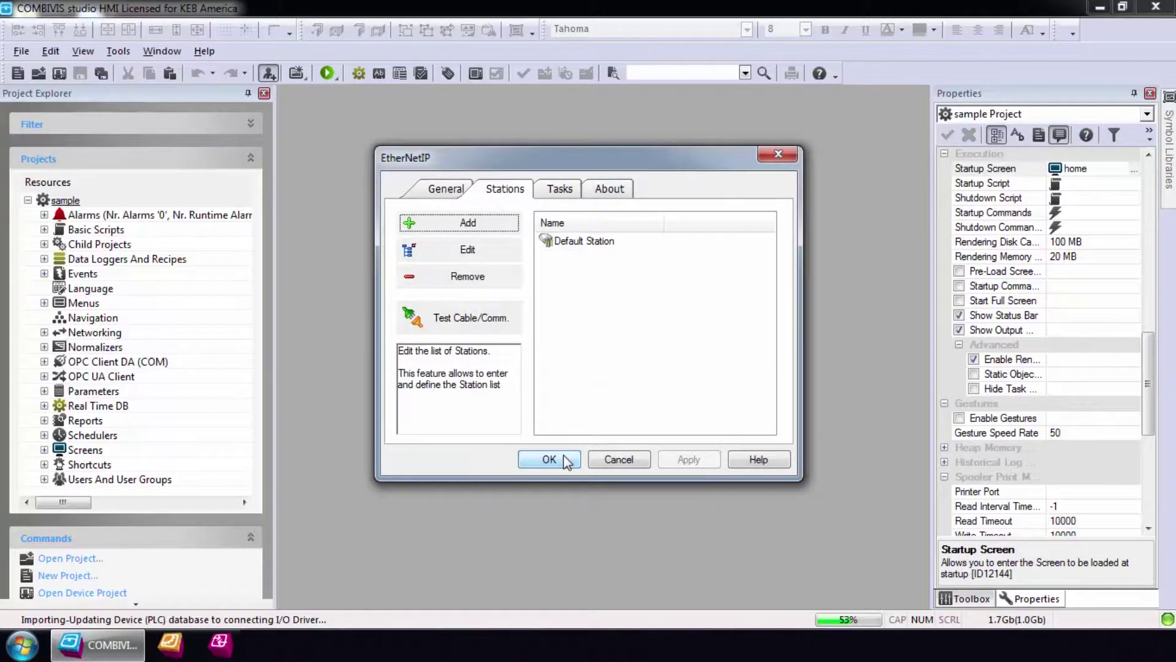
pyautogui.click(564, 461)
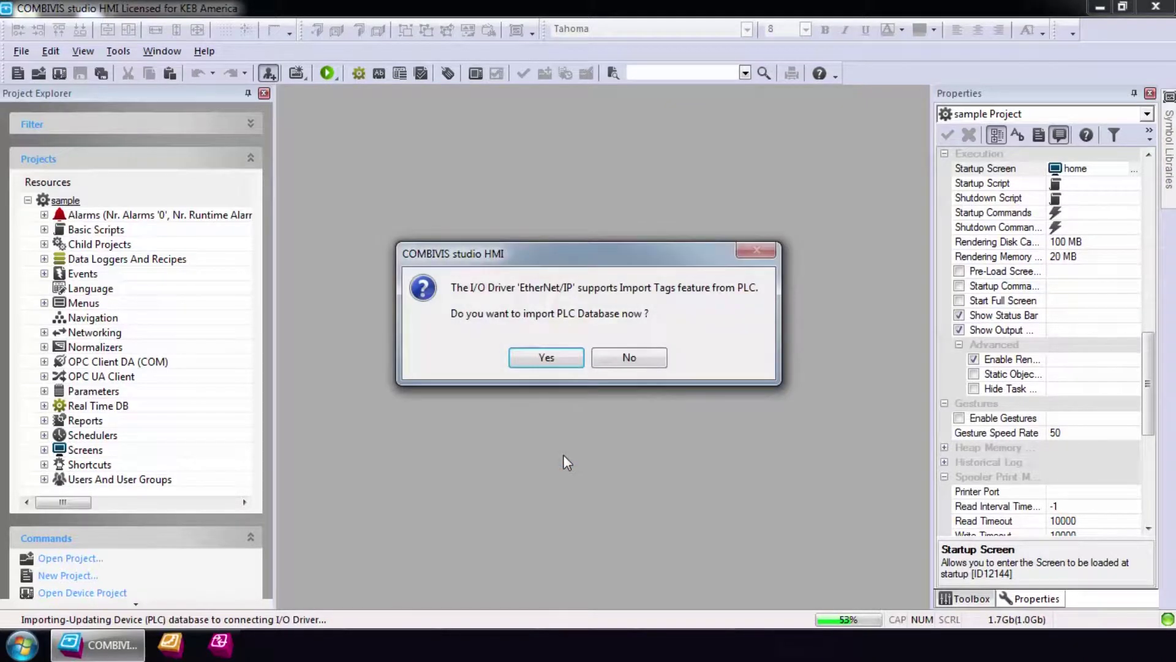
# Import the waterTemp and trigLogger tags from compact_logix_prg.L5K.
pyautogui.click(547, 358)
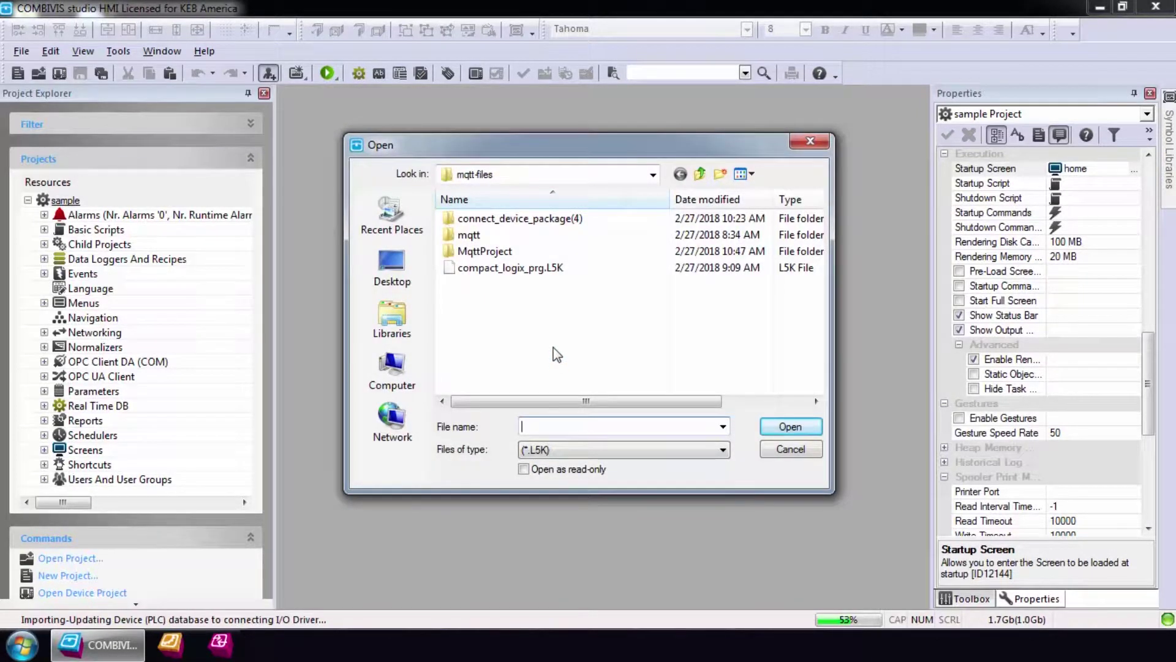
pyautogui.click(537, 269)
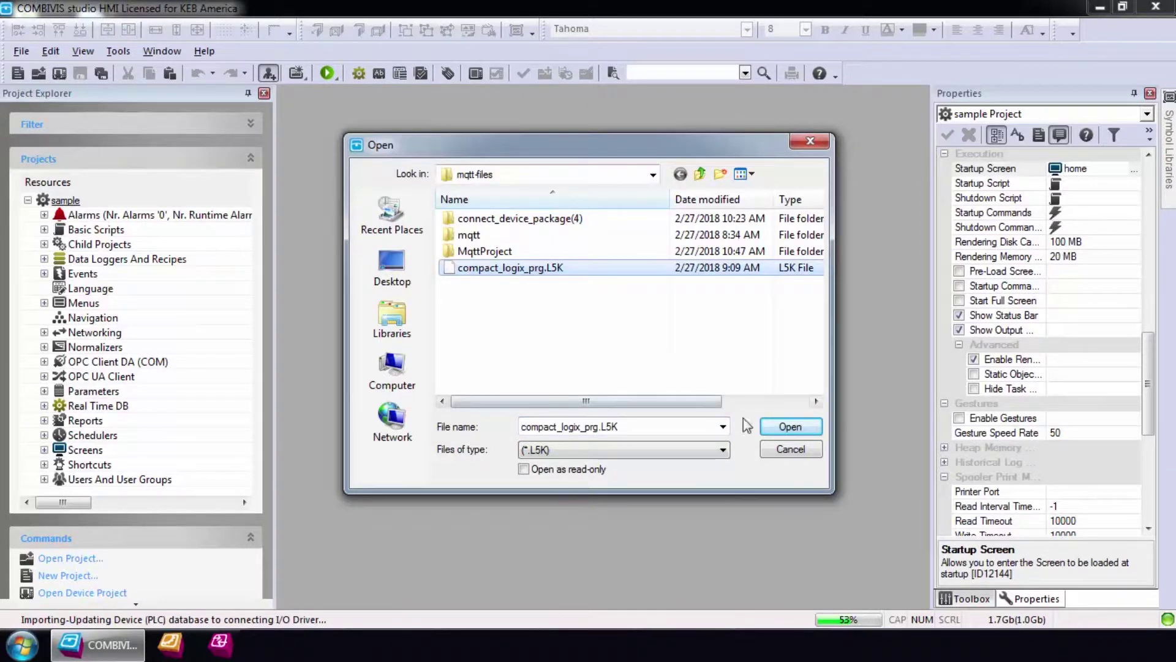
pyautogui.click(777, 428)
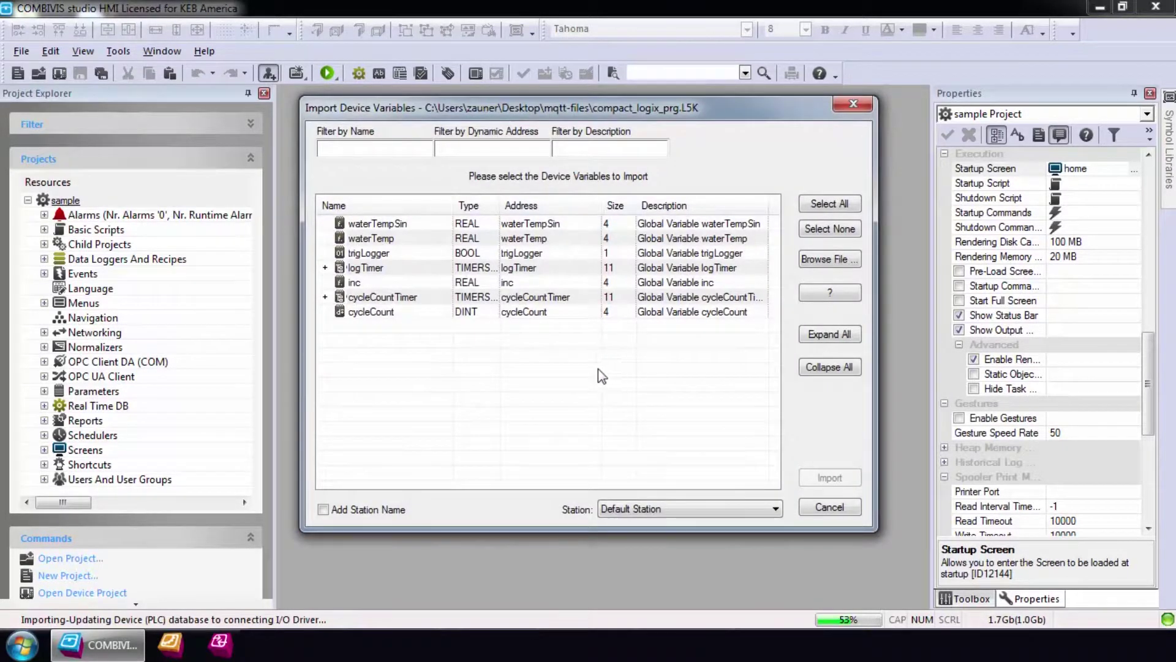
pyautogui.click(429, 243)
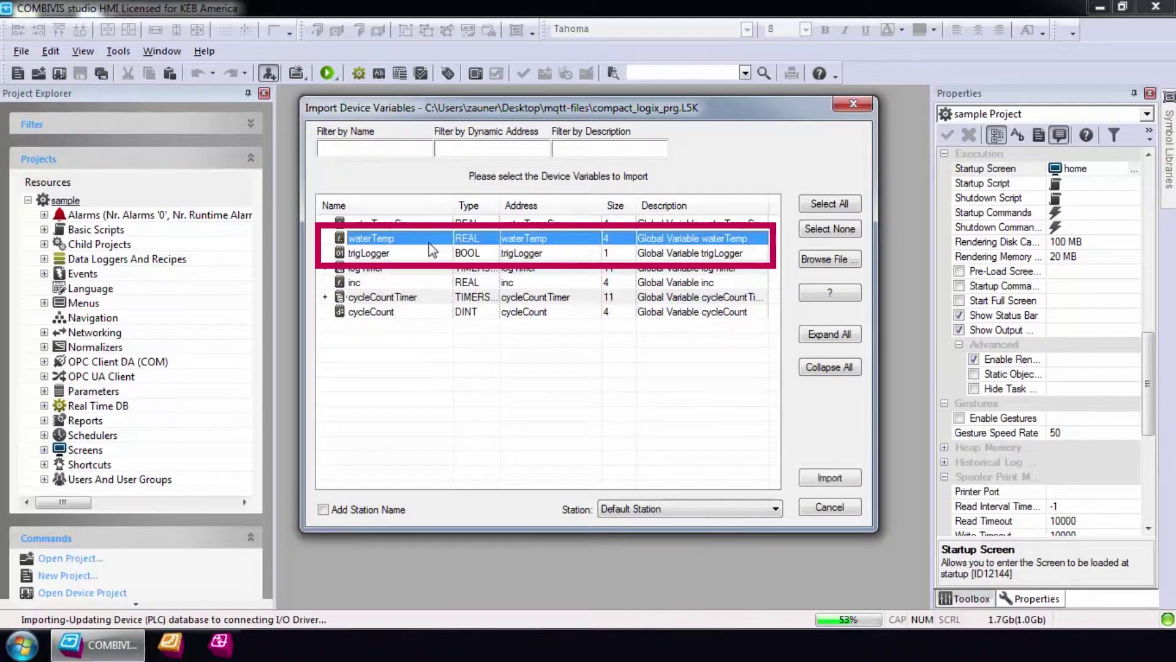
pyautogui.keyDown('ctrl'); pyautogui.click(425, 253); pyautogui.keyUp('ctrl')
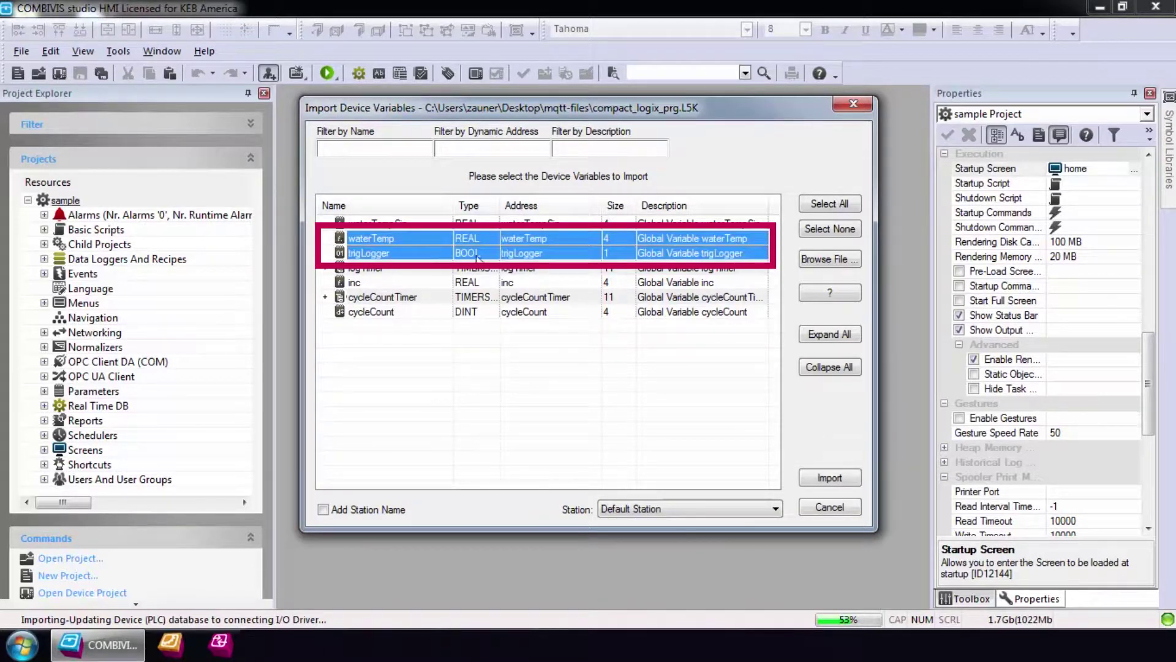
pyautogui.click(830, 478)
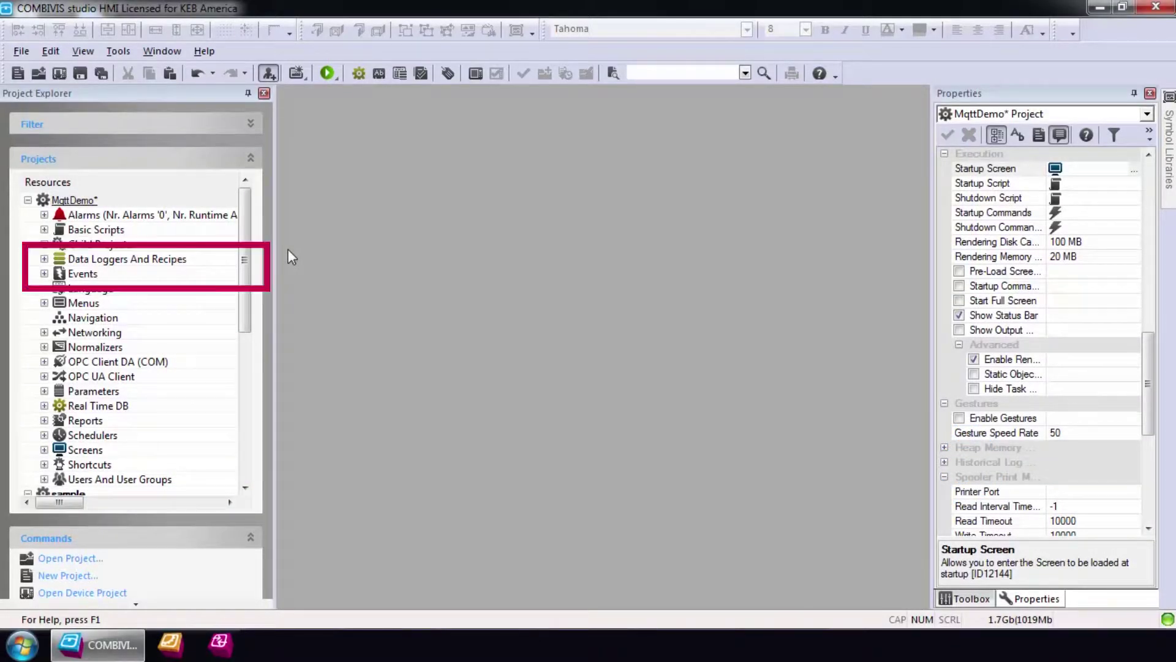
# Add a new data logger under Data Loggers And Recipes named WaterTempLogger.
pyautogui.click(72, 259)
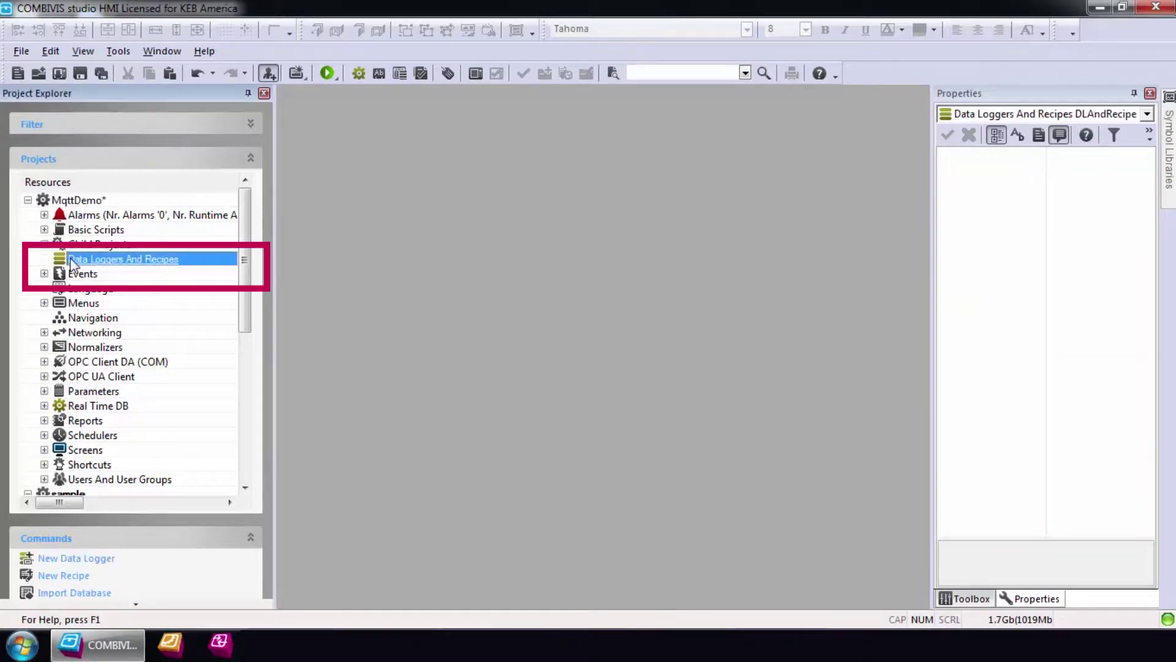
pyautogui.rightClick(75, 260)
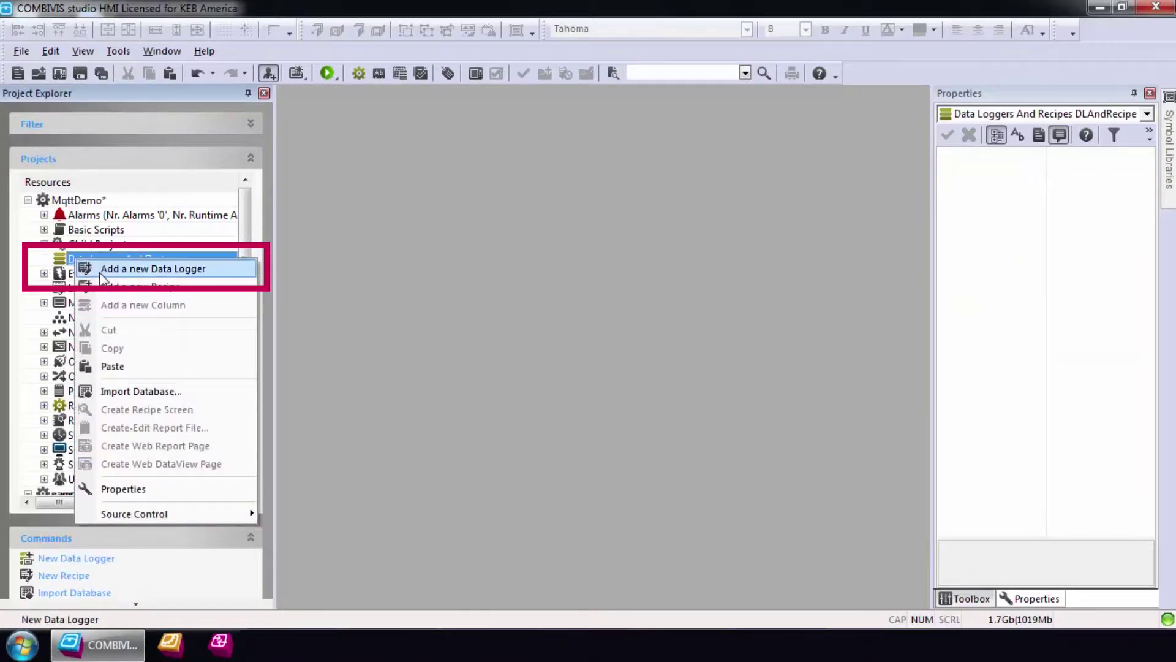
pyautogui.click(102, 274)
pyautogui.click(1018, 170)
pyautogui.write('WaterT')
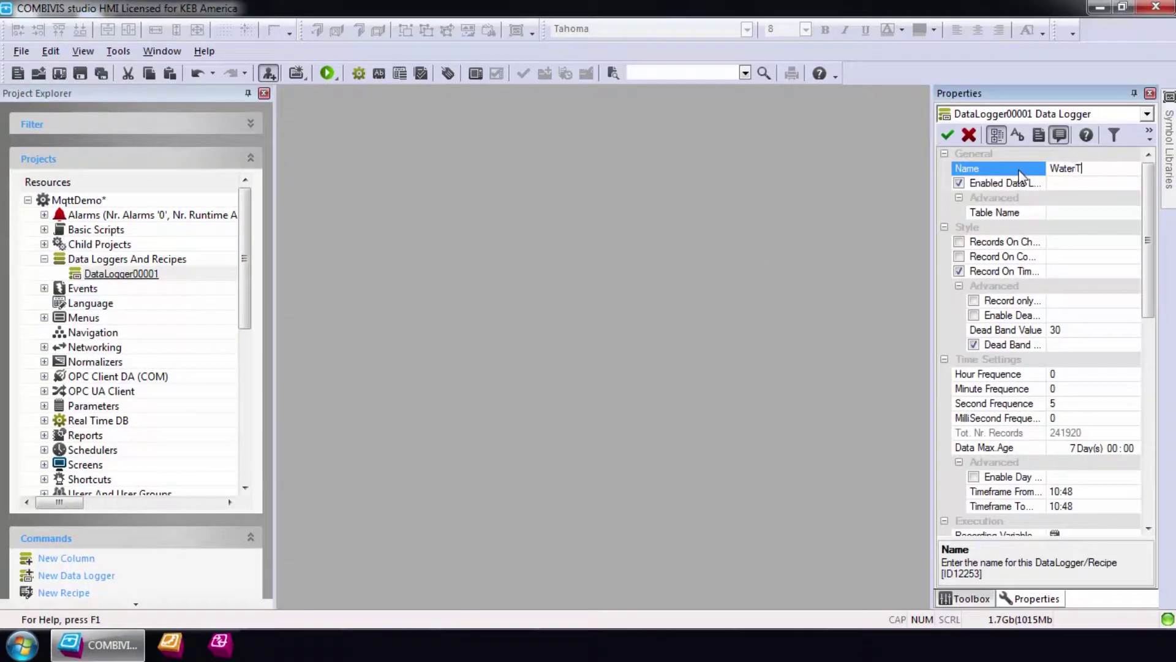
pyautogui.write('empLogger')
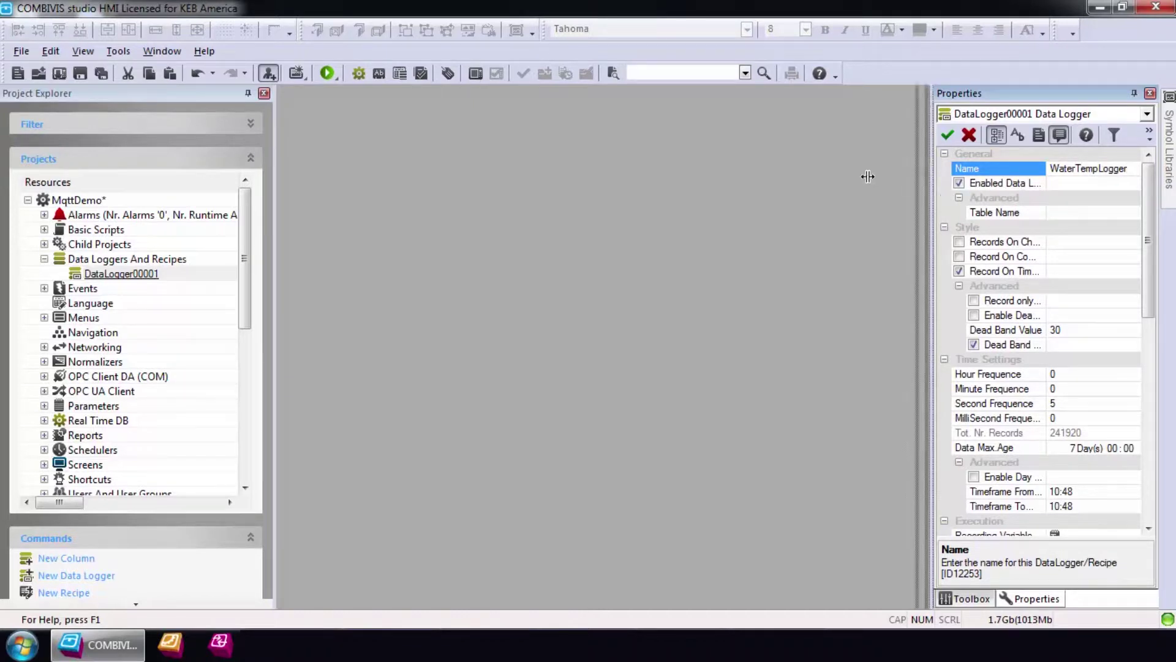
# Enable archiving on Cloud and offline data for WaterTempLogger.
pyautogui.moveTo(868, 176); pyautogui.dragTo(815, 176)
pyautogui.moveTo(1148, 232); pyautogui.dragTo(1143, 346)
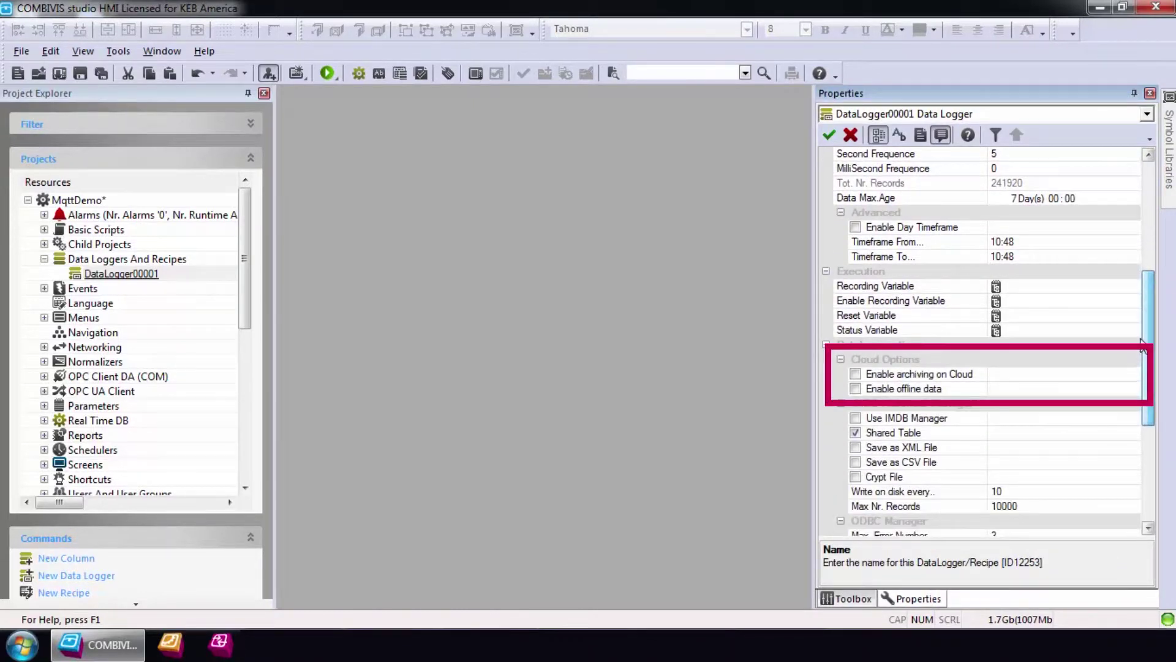
pyautogui.click(856, 375)
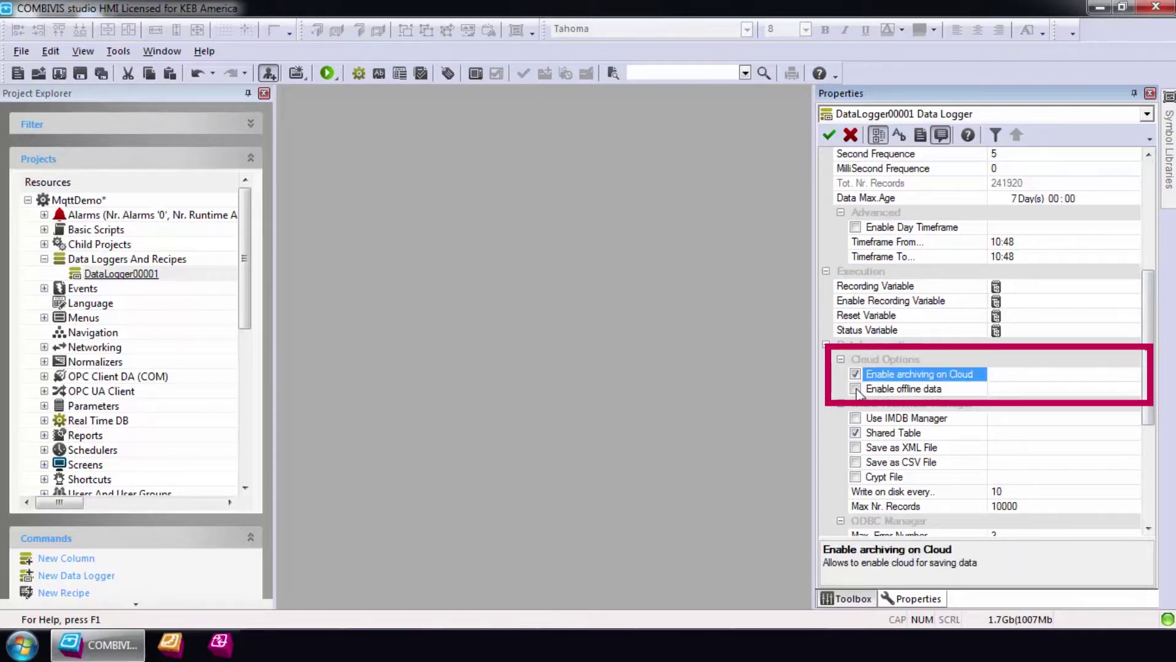
pyautogui.click(856, 390)
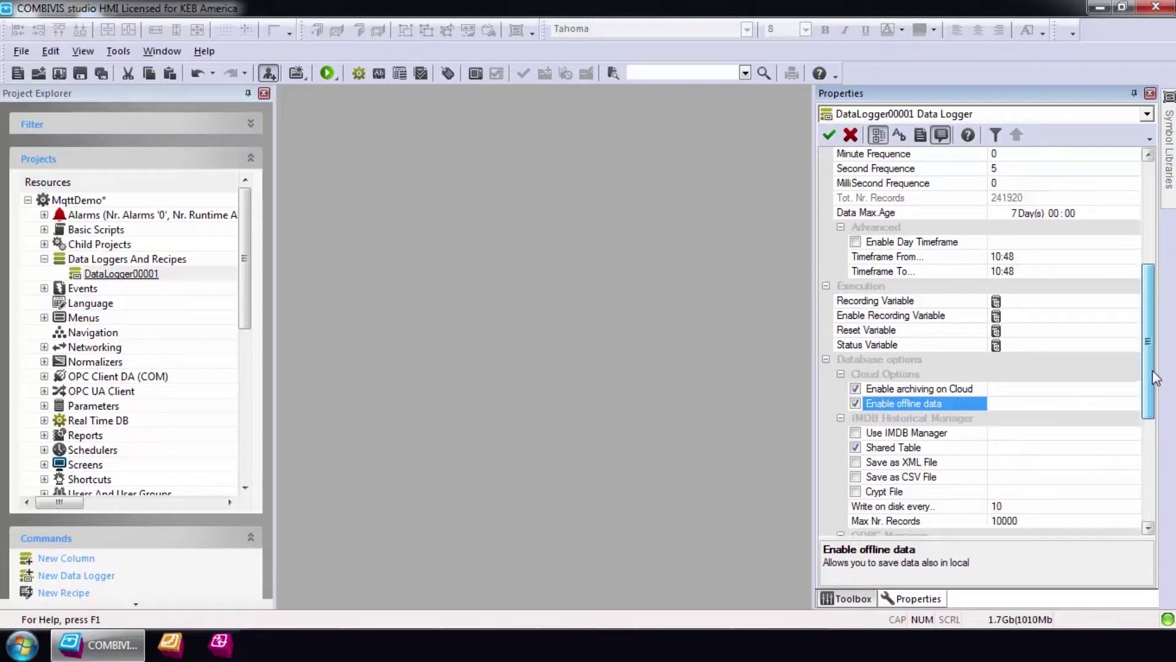
pyautogui.moveTo(1155, 377); pyautogui.dragTo(1152, 274)
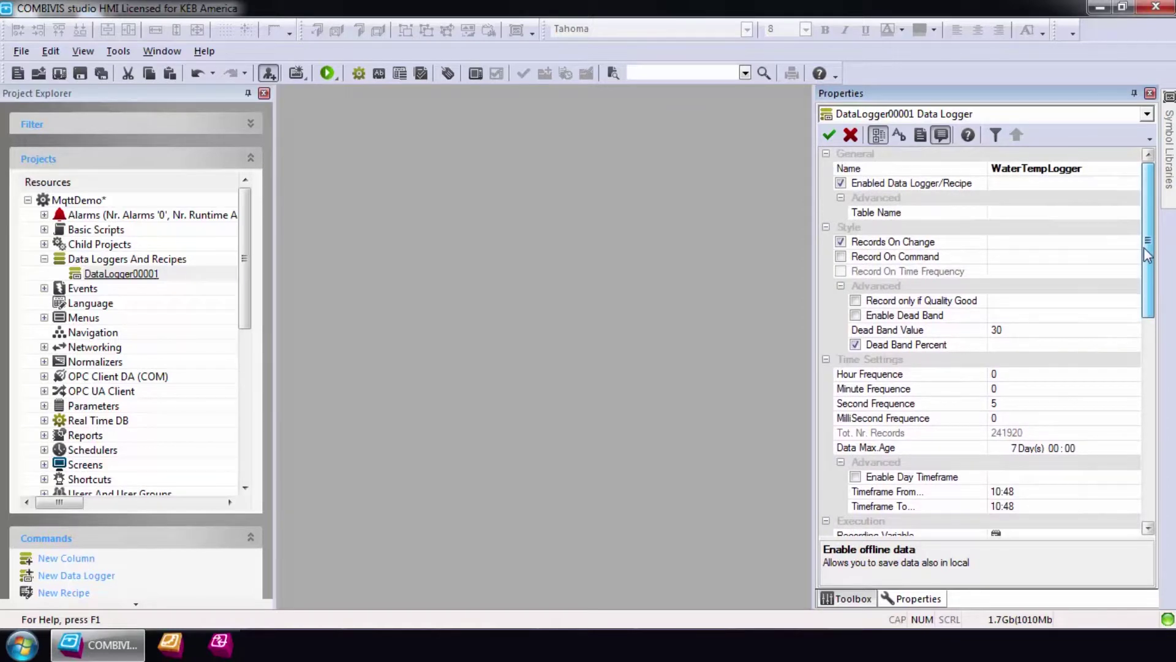
# Switch WaterTempLogger to Record On Command with trigLogger as the recording variable, and apply.
pyautogui.click(841, 244)
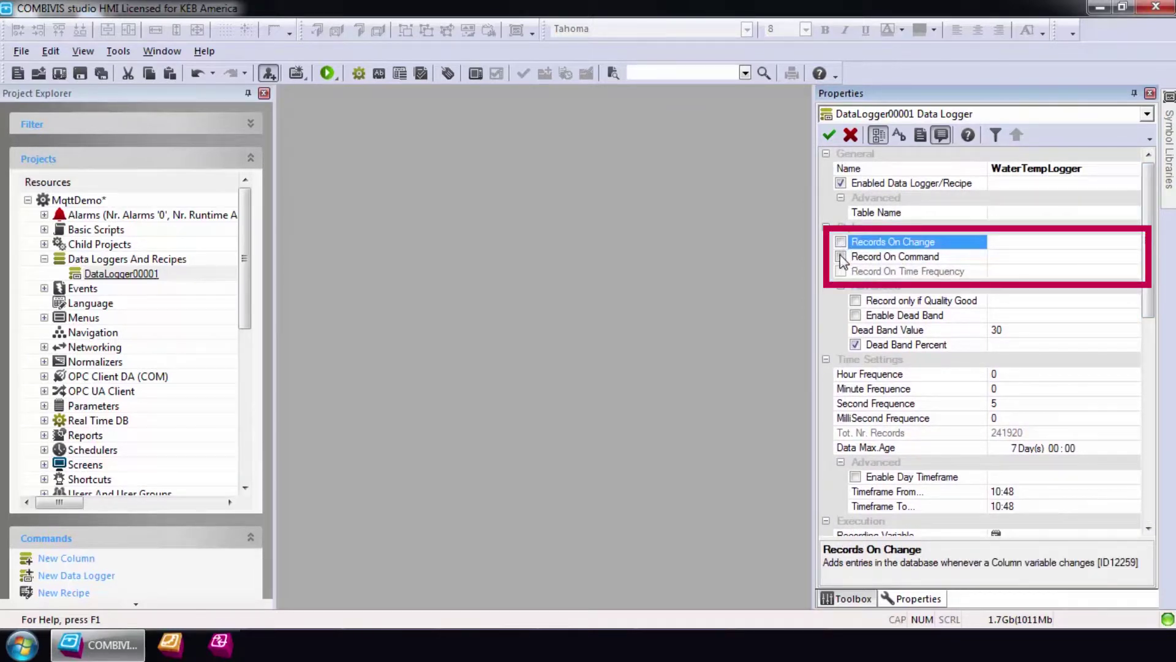
pyautogui.click(841, 258)
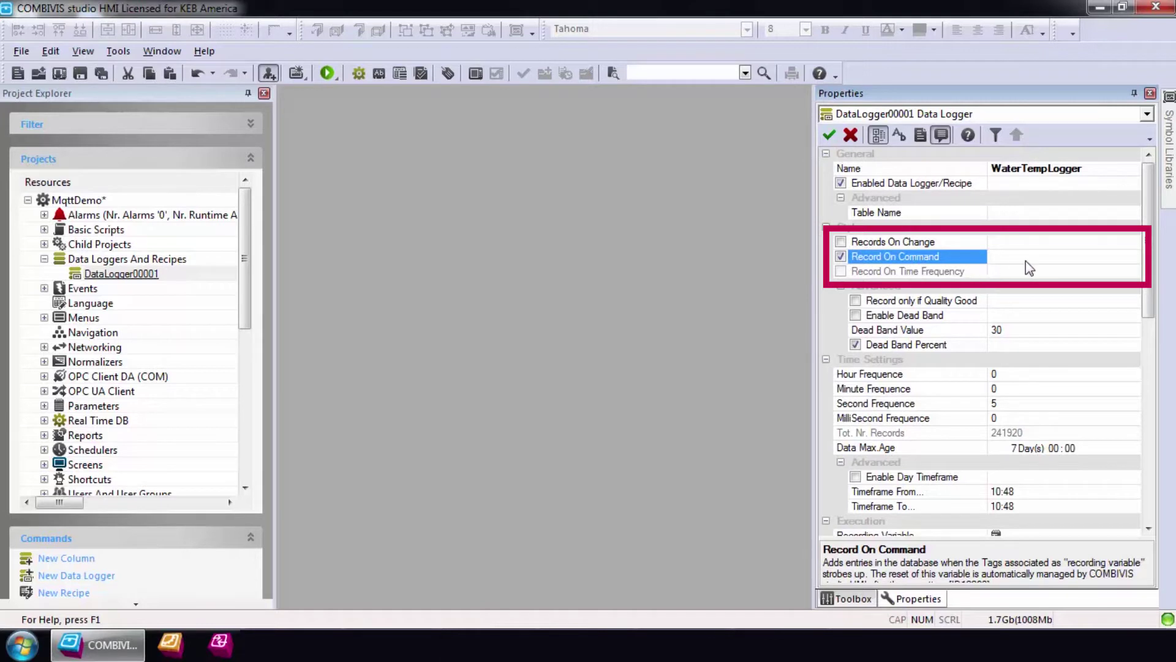
pyautogui.moveTo(1147, 264); pyautogui.dragTo(1150, 313)
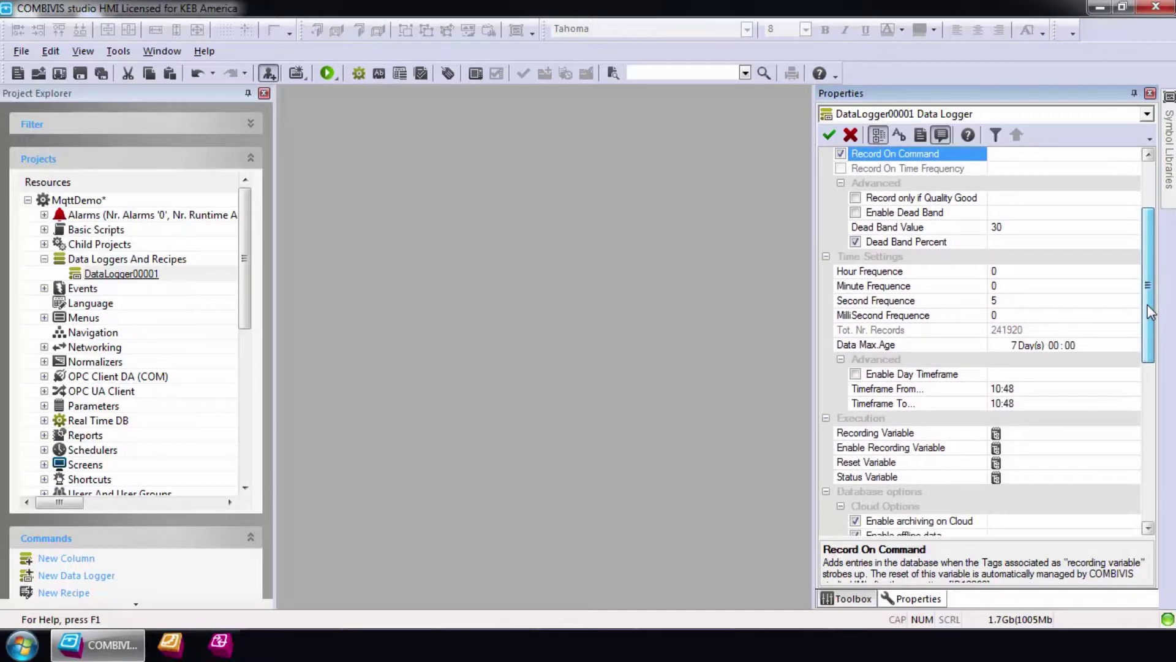
pyautogui.click(1060, 434)
pyautogui.click(1134, 434)
pyautogui.click(380, 198)
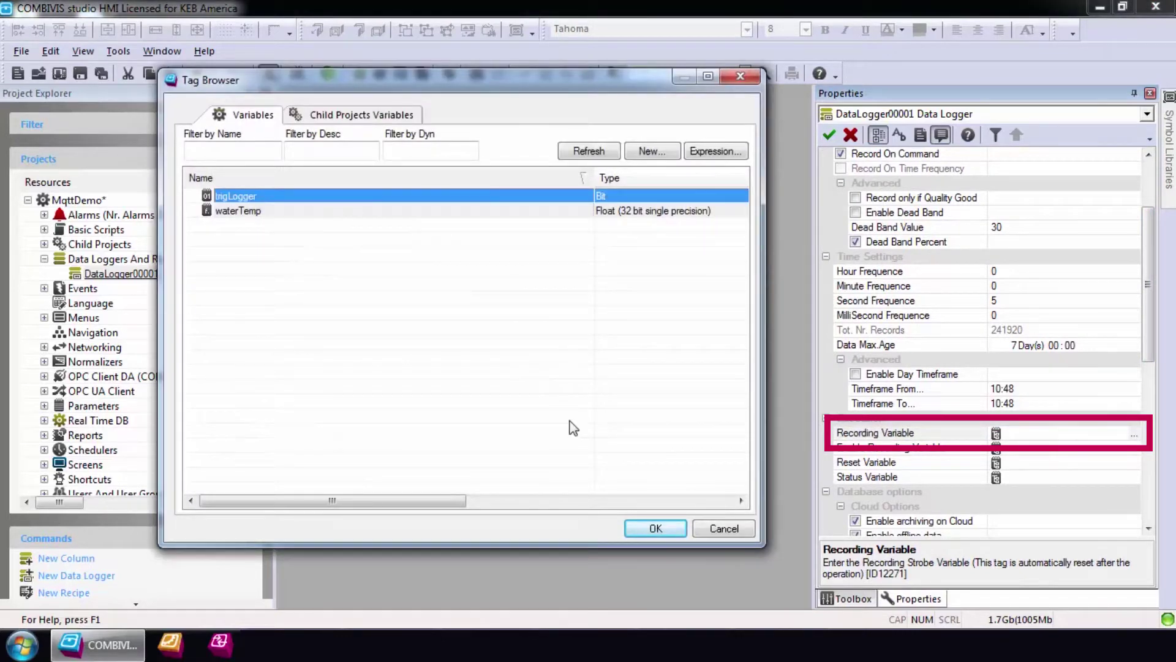
pyautogui.click(653, 527)
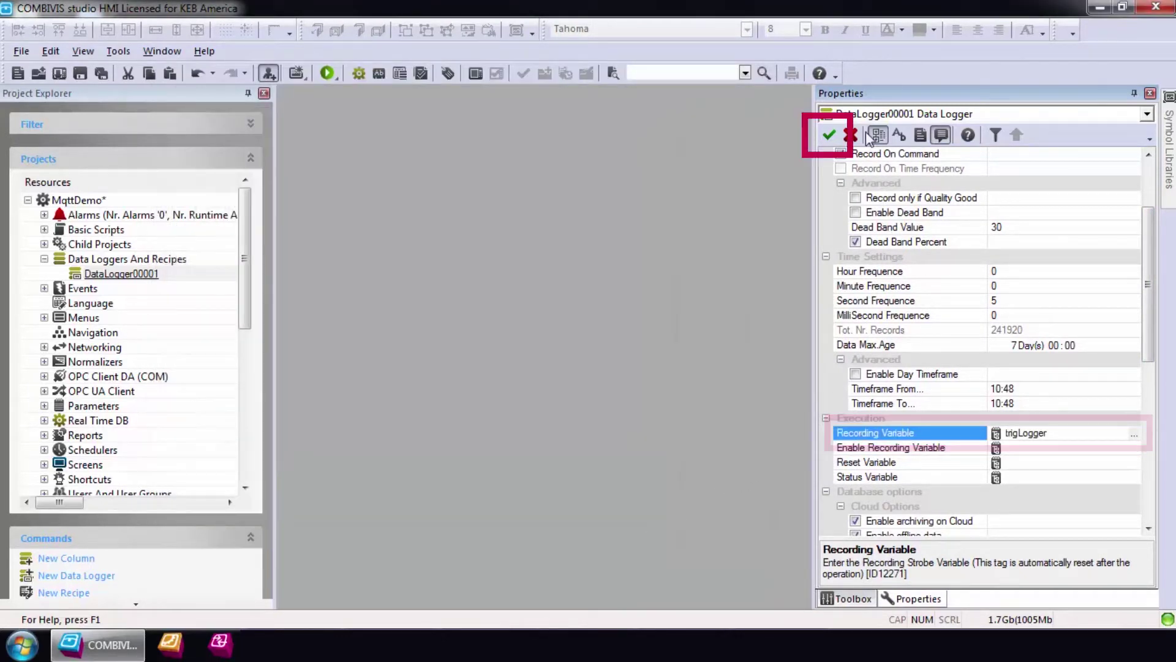
pyautogui.click(829, 134)
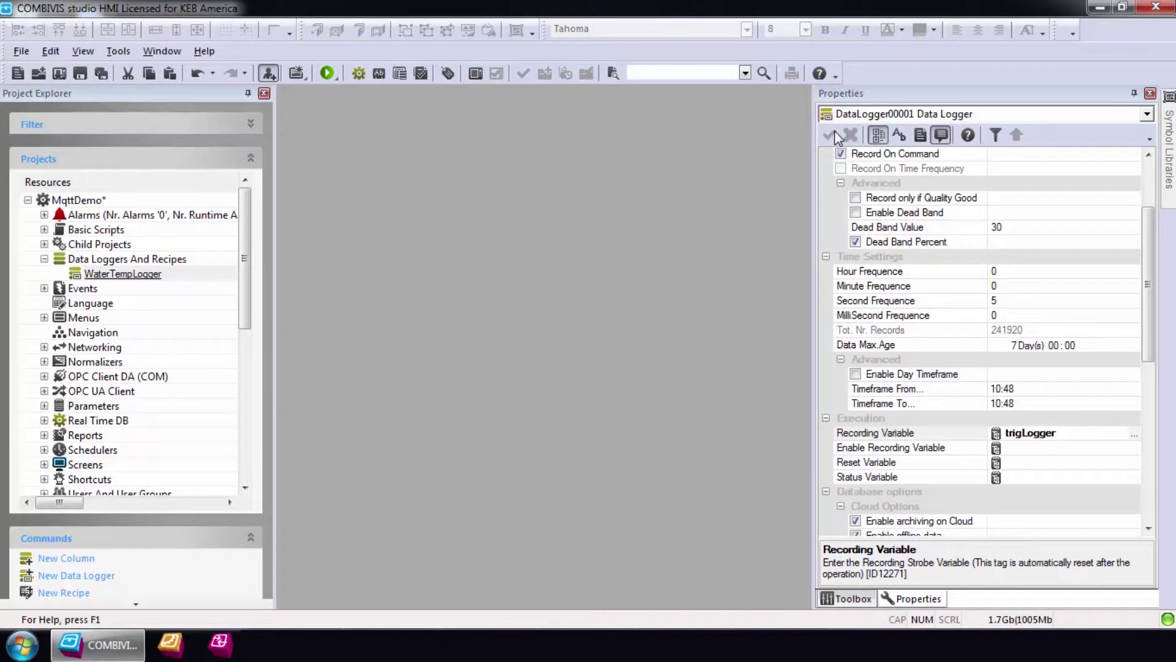
pyautogui.moveTo(1141, 274); pyautogui.dragTo(1133, 201)
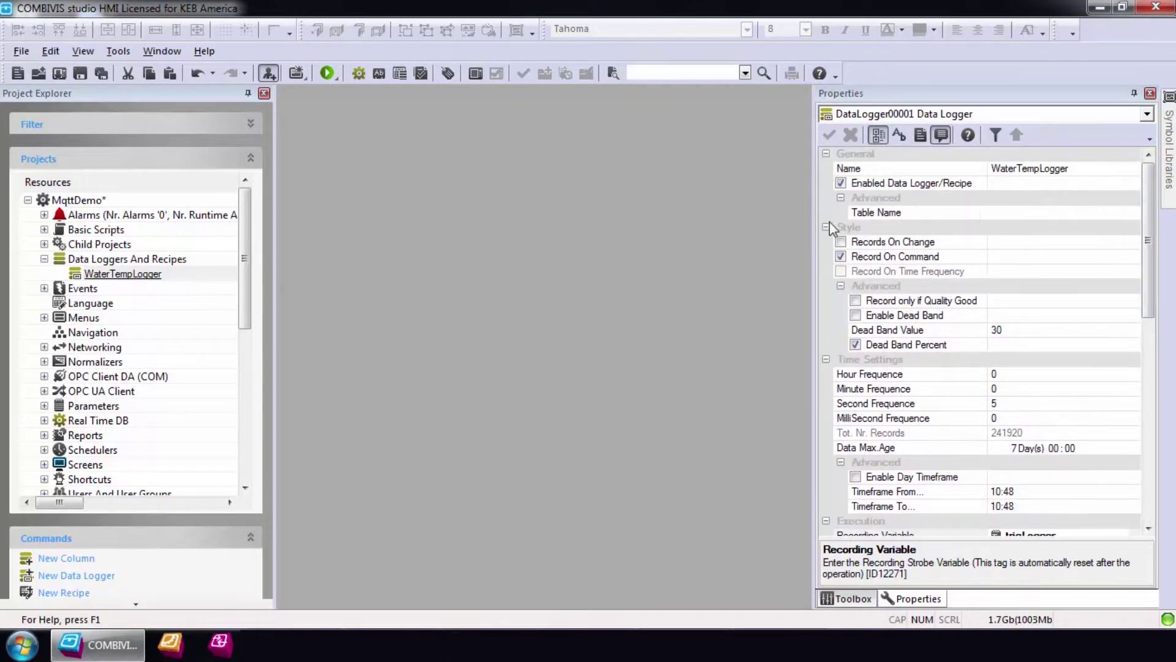
# Add a column named WaterTemp to WaterTempLogger bound to the waterTemp tag, and apply.
pyautogui.rightClick(135, 273)
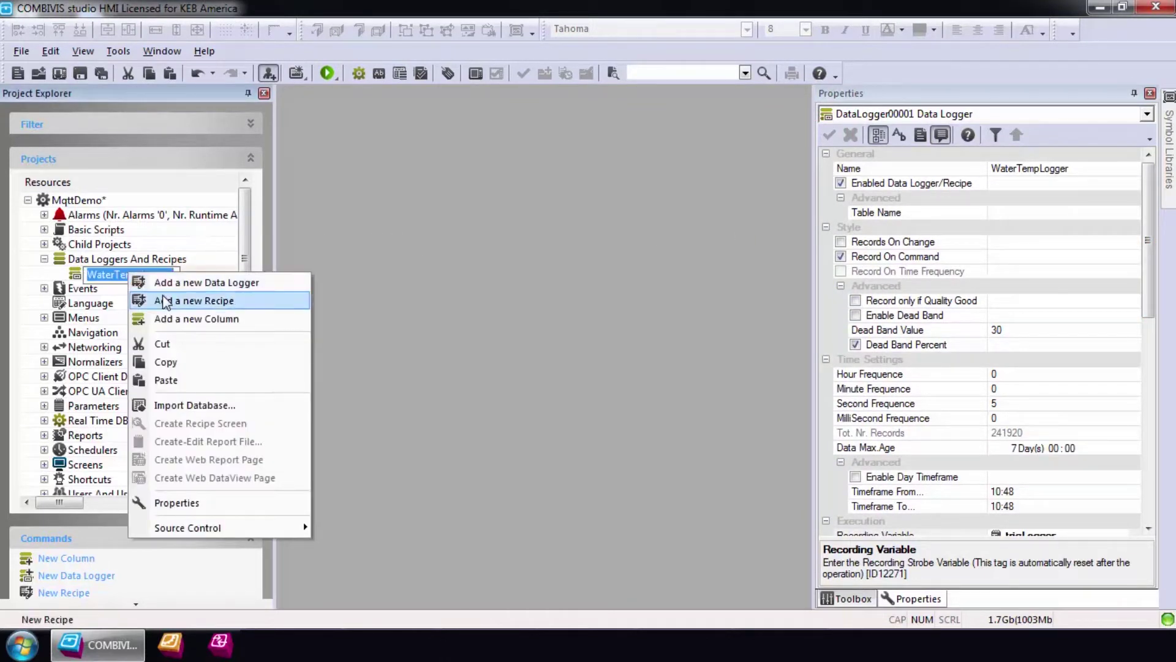
pyautogui.click(171, 318)
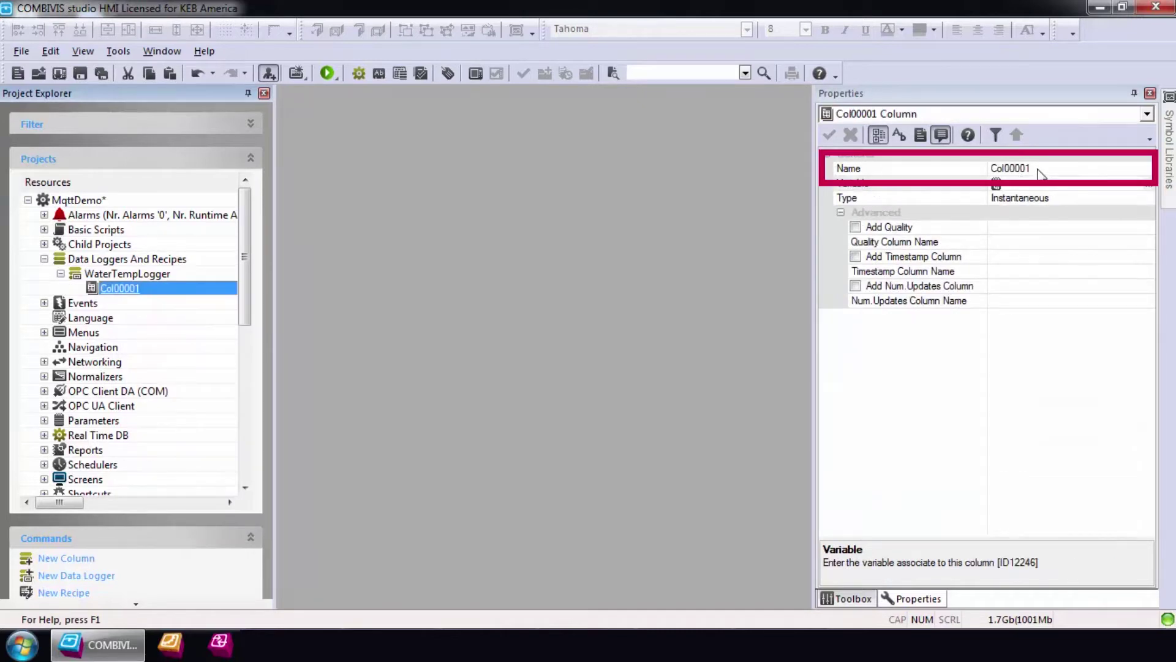
pyautogui.click(944, 171)
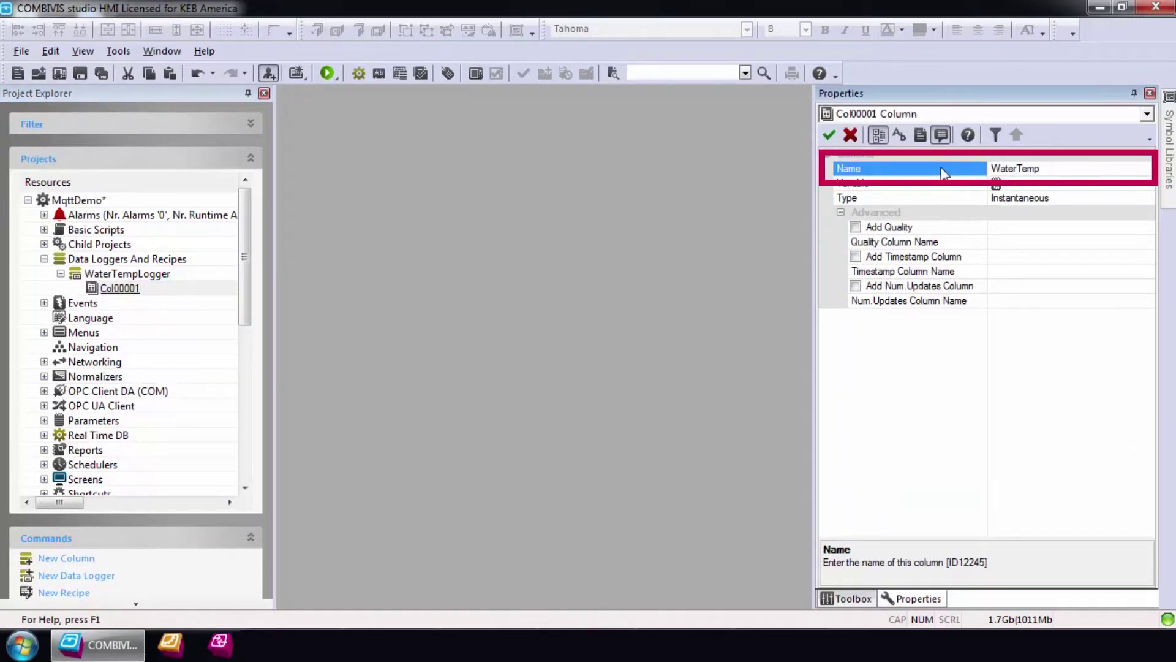
pyautogui.write('WaterTemp')
pyautogui.click(1097, 181)
pyautogui.click(1149, 184)
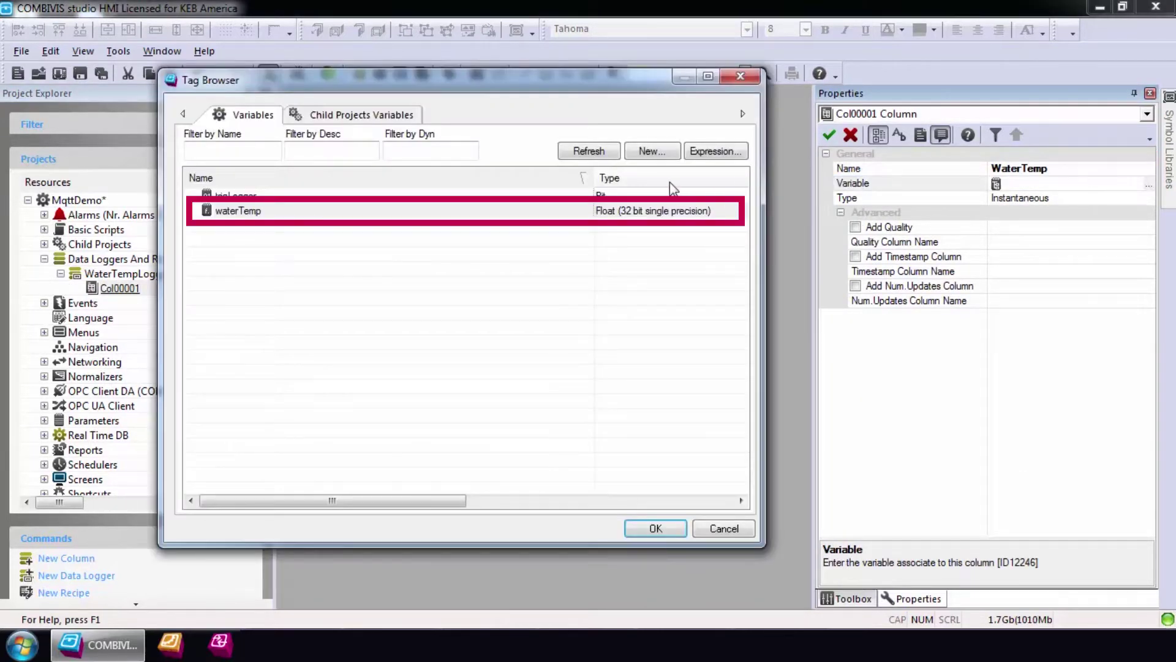
pyautogui.click(432, 211)
pyautogui.click(656, 528)
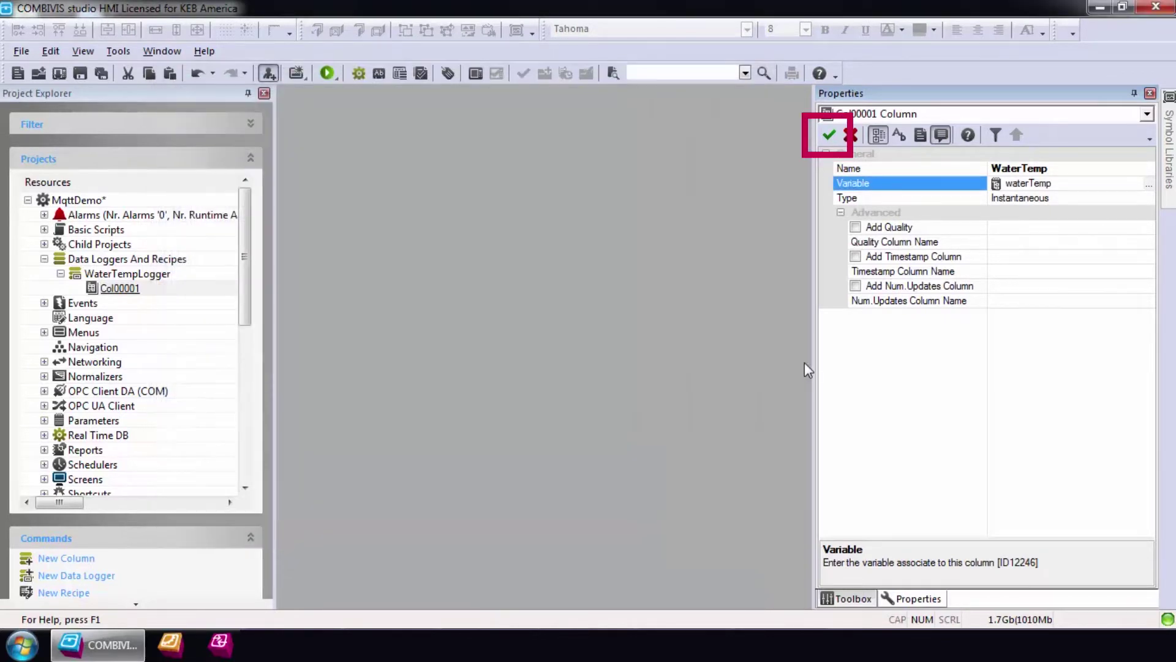
pyautogui.click(829, 136)
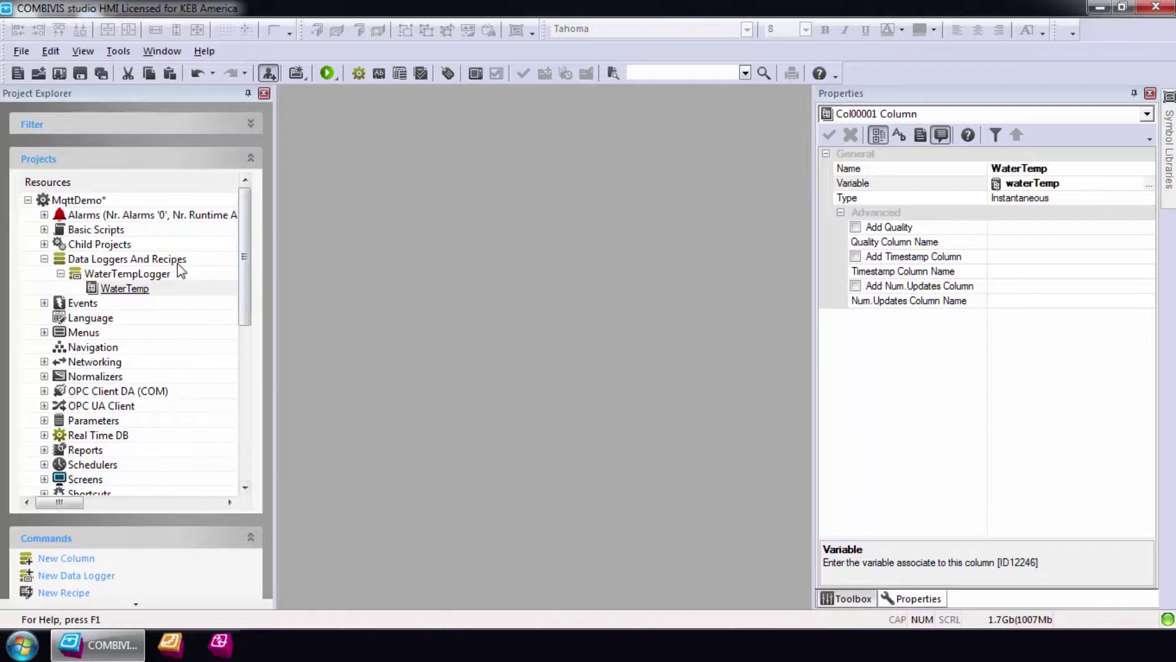
# Check MqttDemo's Cloud Push Agent settings: Max Flush Time 10000 ms, Publish Period 60000 ms.
pyautogui.click(77, 200)
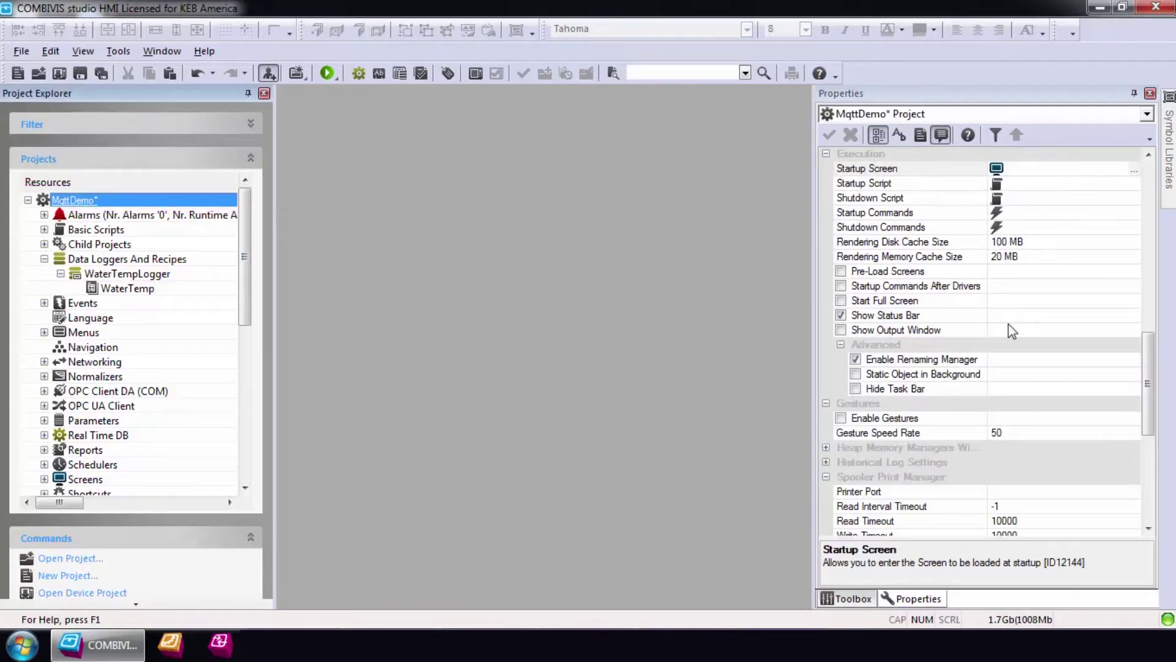
pyautogui.moveTo(1148, 359); pyautogui.dragTo(1152, 441)
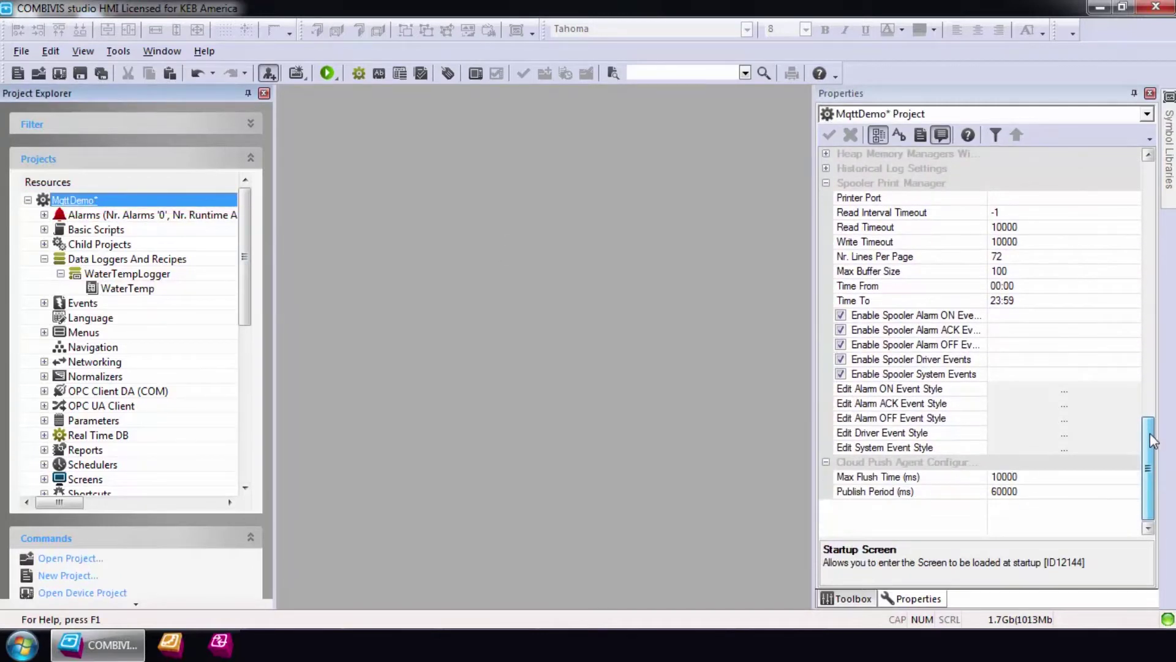
pyautogui.click(891, 478)
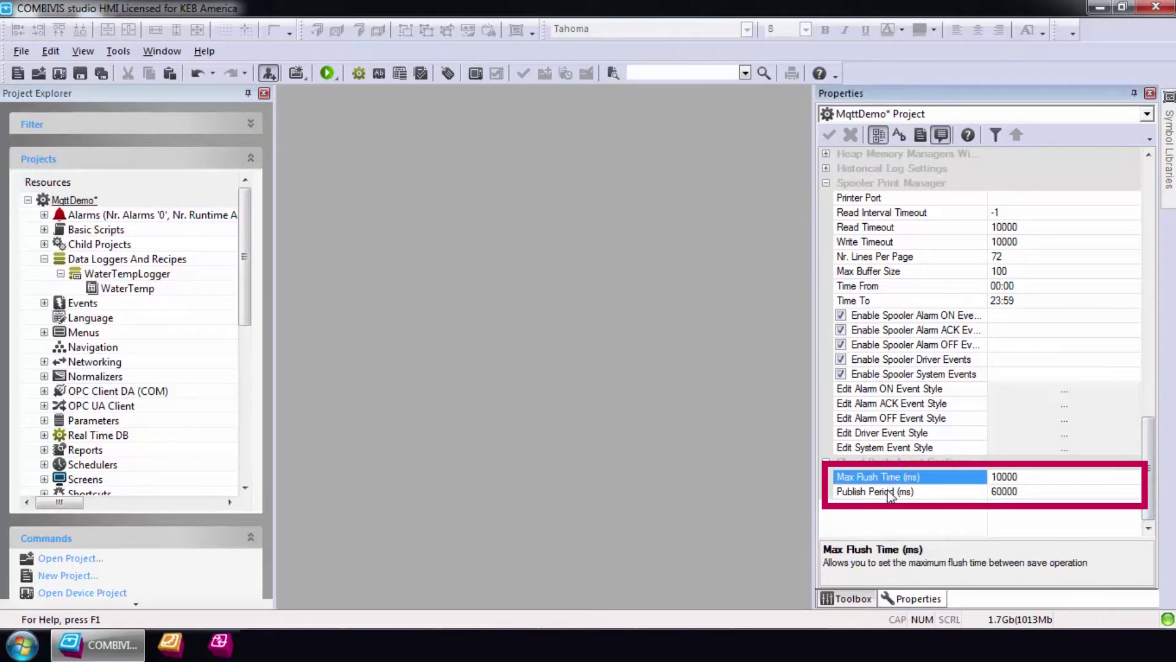
pyautogui.click(890, 493)
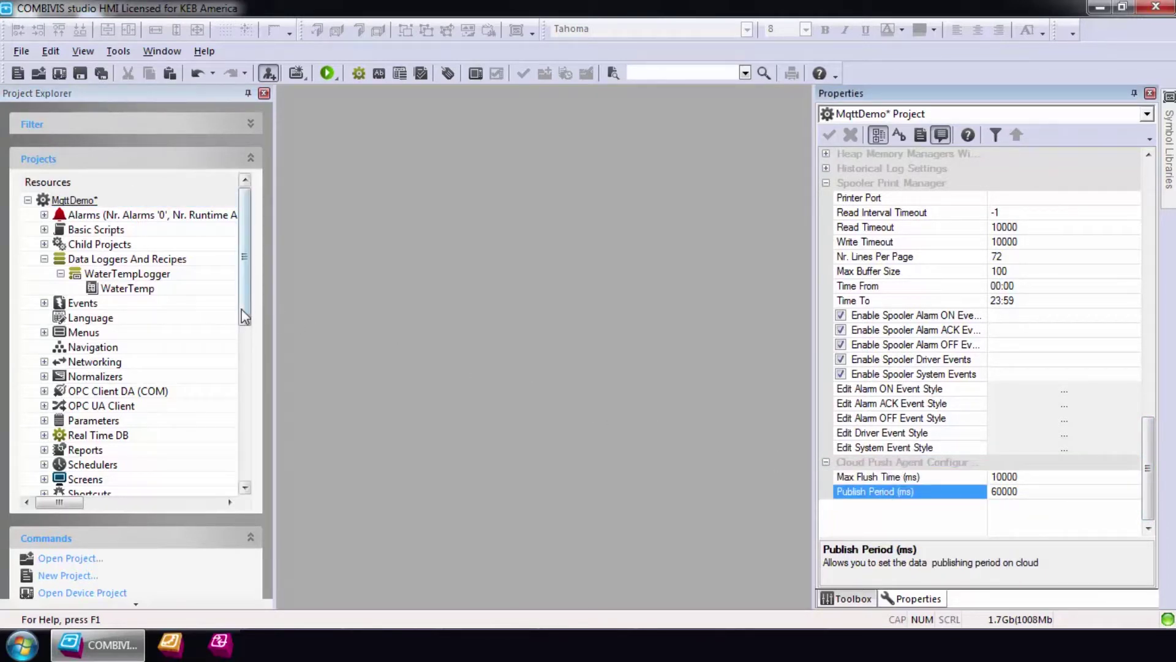
pyautogui.moveTo(245, 316); pyautogui.dragTo(245, 332)
# Add a new screen named DataScreen under Screens.
pyautogui.click(92, 447)
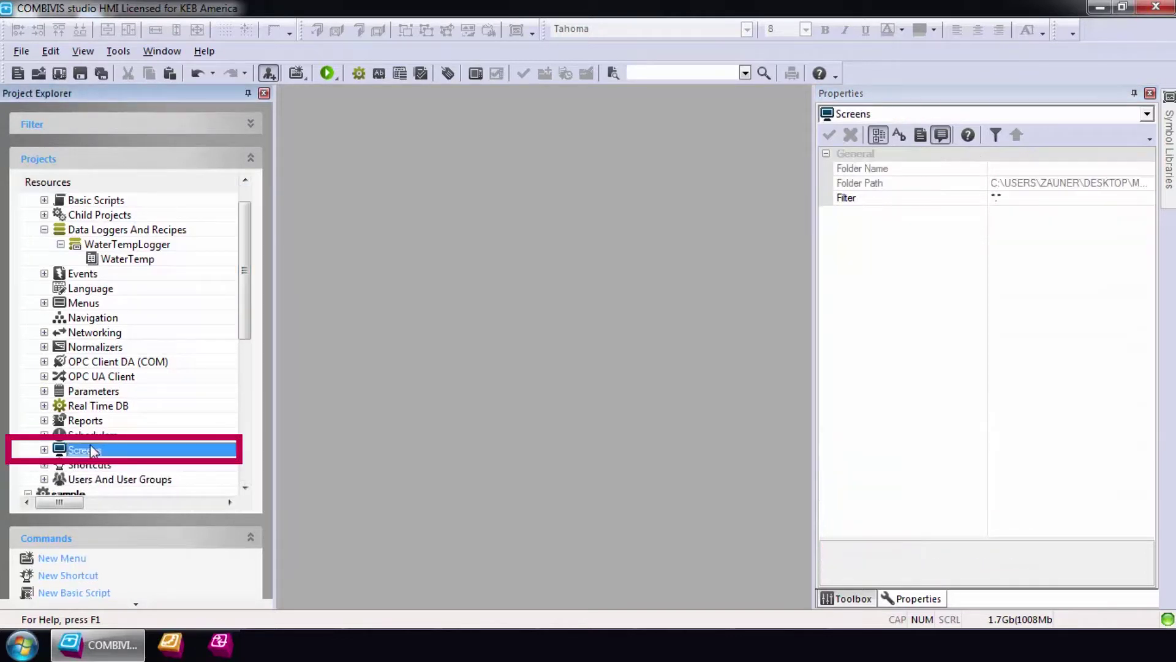
pyautogui.rightClick(92, 447)
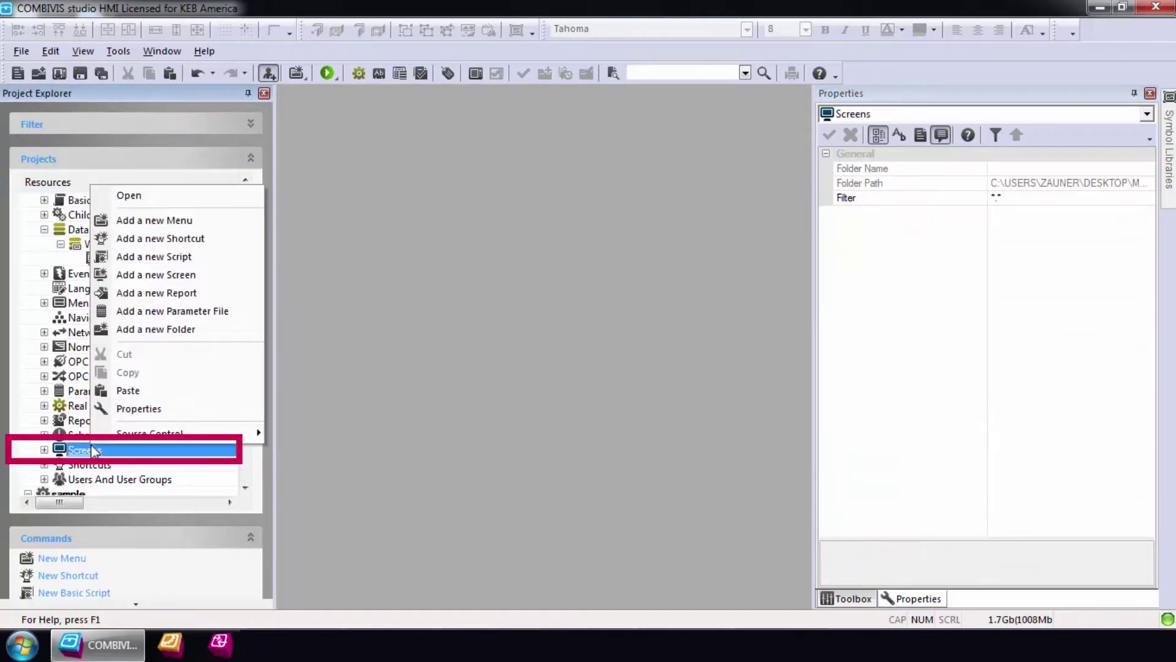
pyautogui.click(168, 275)
pyautogui.write('DataScreen')
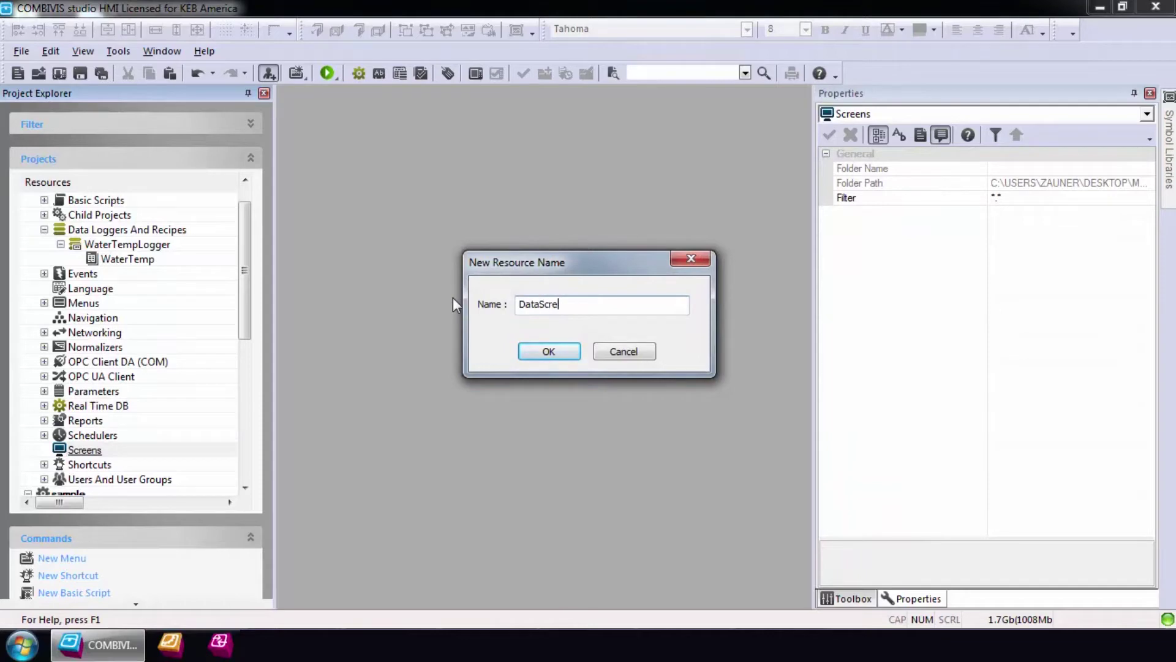
pyautogui.click(549, 352)
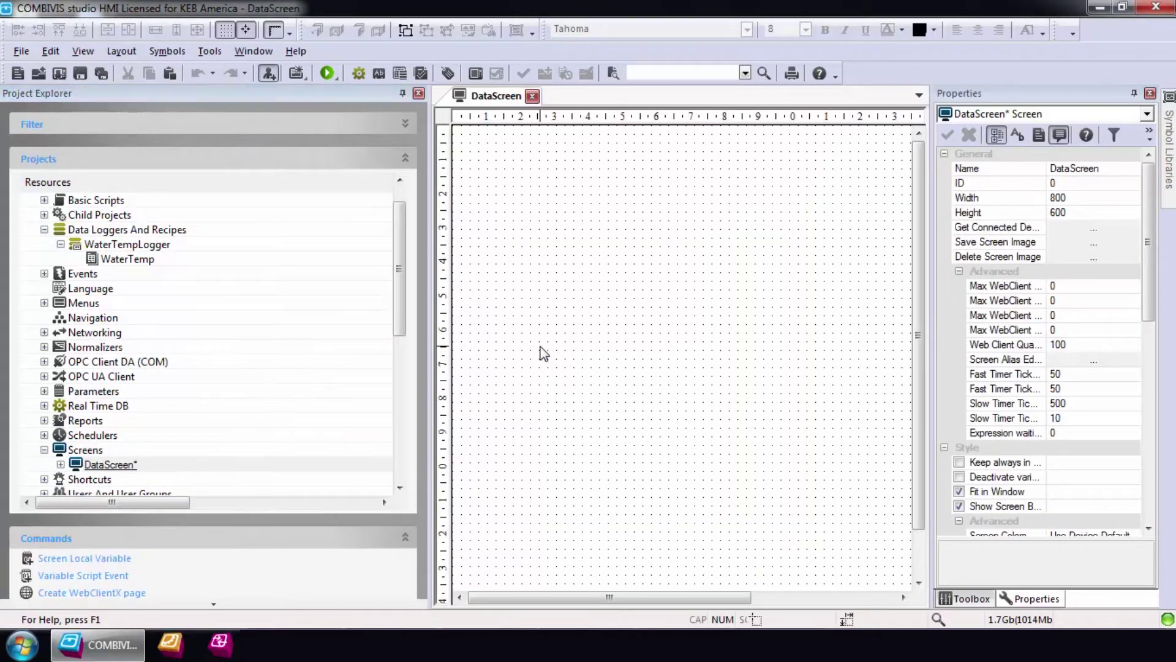
# Zoom out the DataScreen canvas.
pyautogui.rightClick(625, 206)
pyautogui.rightClick(679, 360)
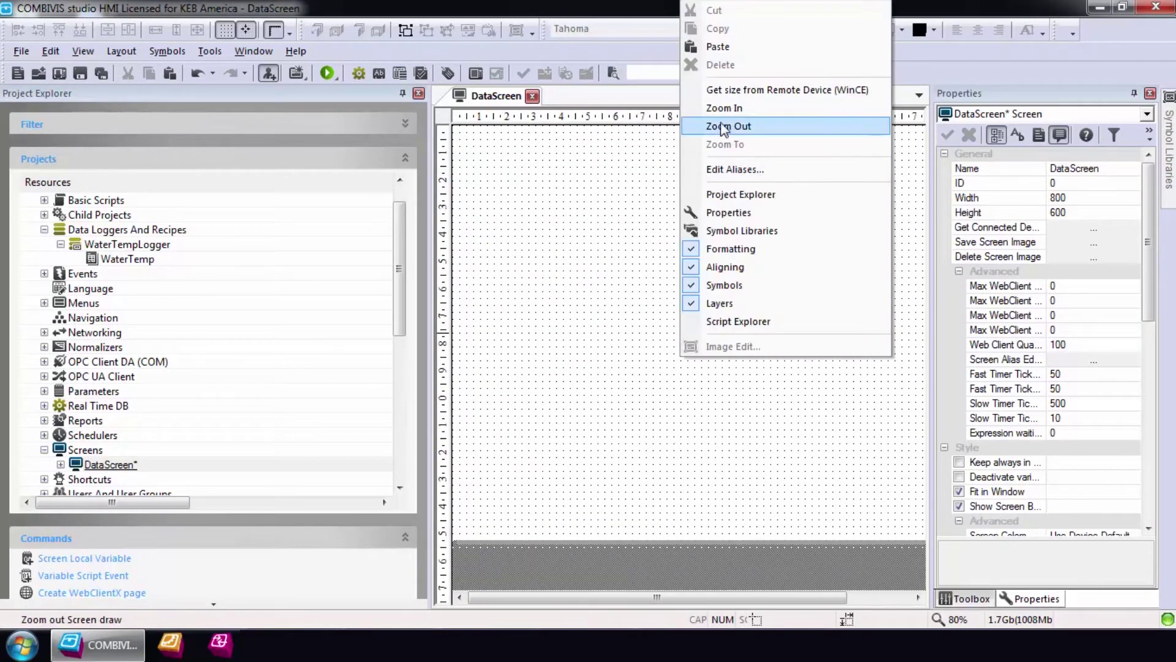
pyautogui.click(723, 126)
pyautogui.click(970, 601)
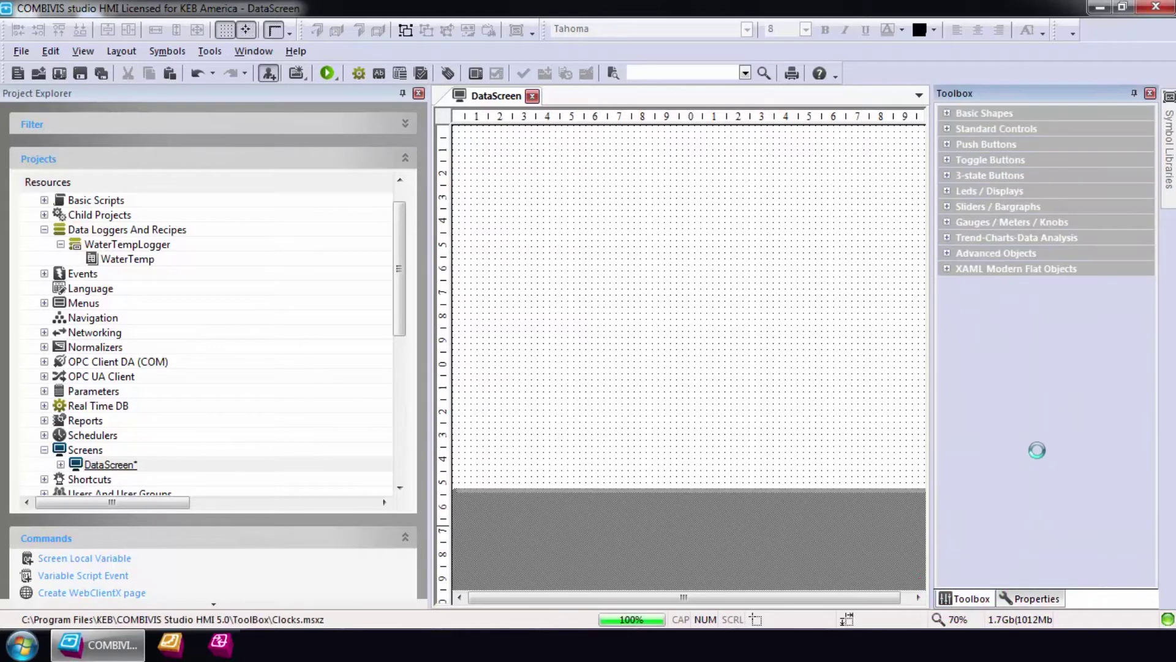
# Place a DataLogger Window on DataScreen with item and title fonts at size 16.
pyautogui.click(947, 253)
pyautogui.click(1014, 411)
pyautogui.click(683, 270)
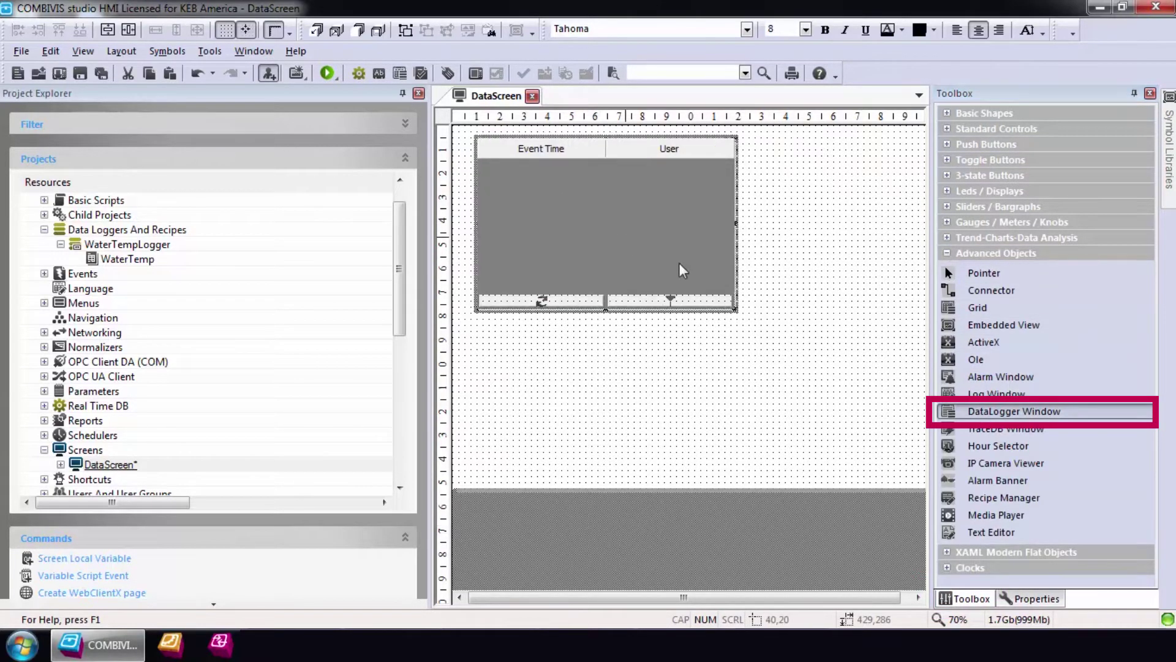
pyautogui.click(1133, 258)
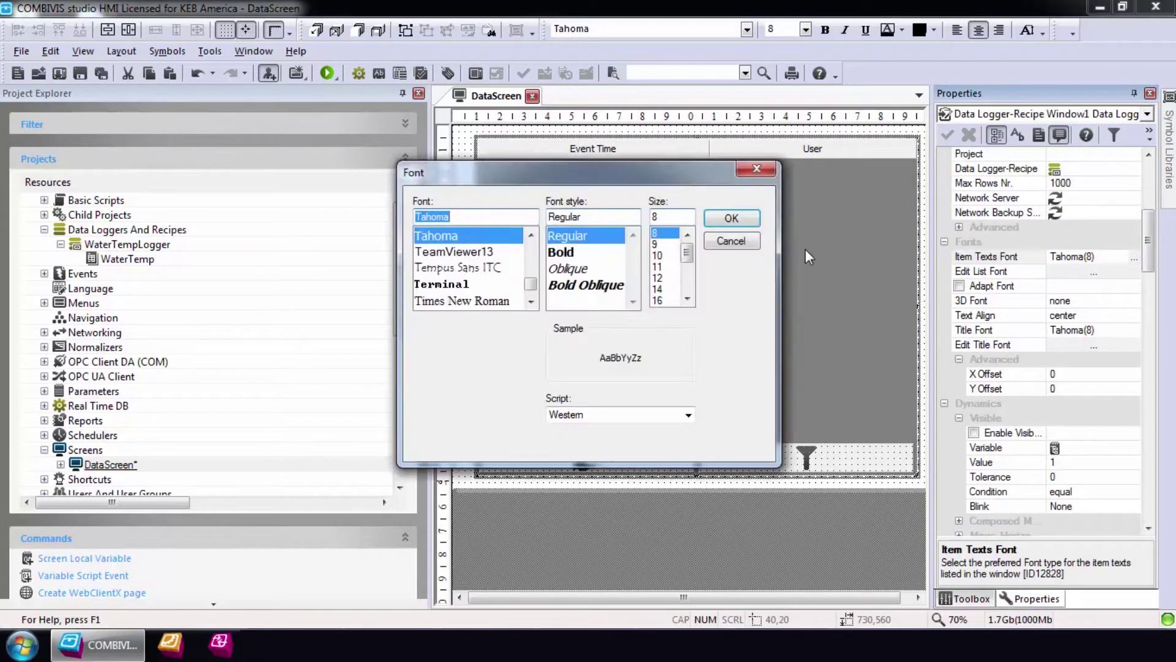
pyautogui.click(657, 300)
pyautogui.click(731, 218)
pyautogui.click(1134, 331)
pyautogui.click(658, 300)
pyautogui.click(732, 218)
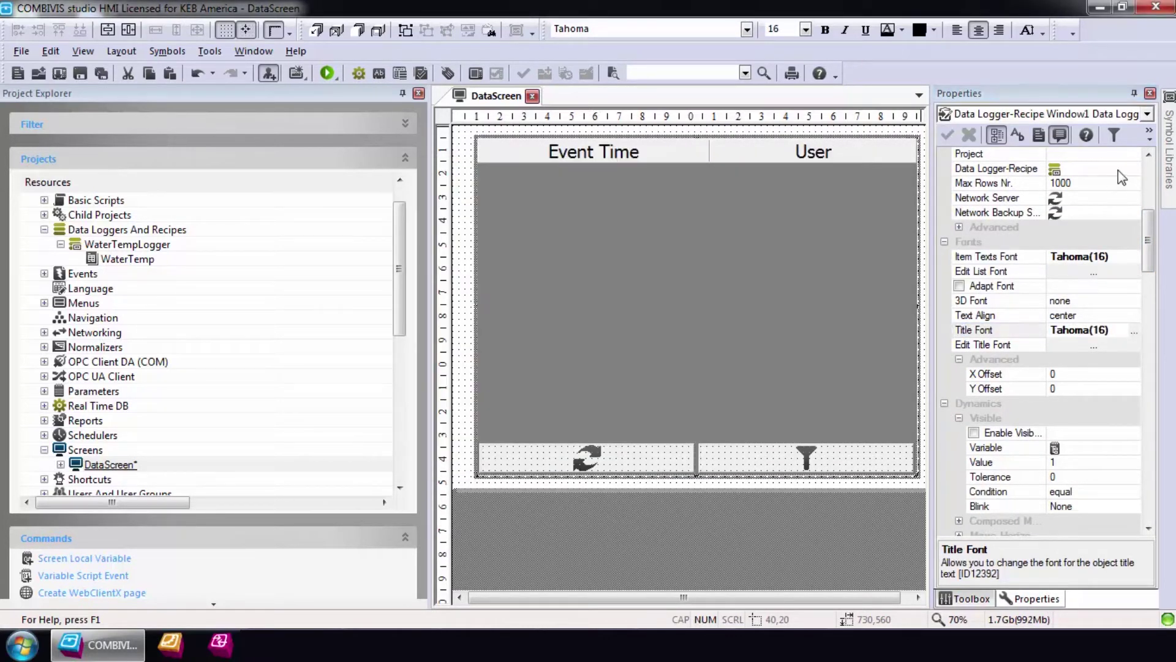
# Bind the window to WaterTempLogger, apply, and remove the User column.
pyautogui.click(1119, 171)
pyautogui.click(1134, 169)
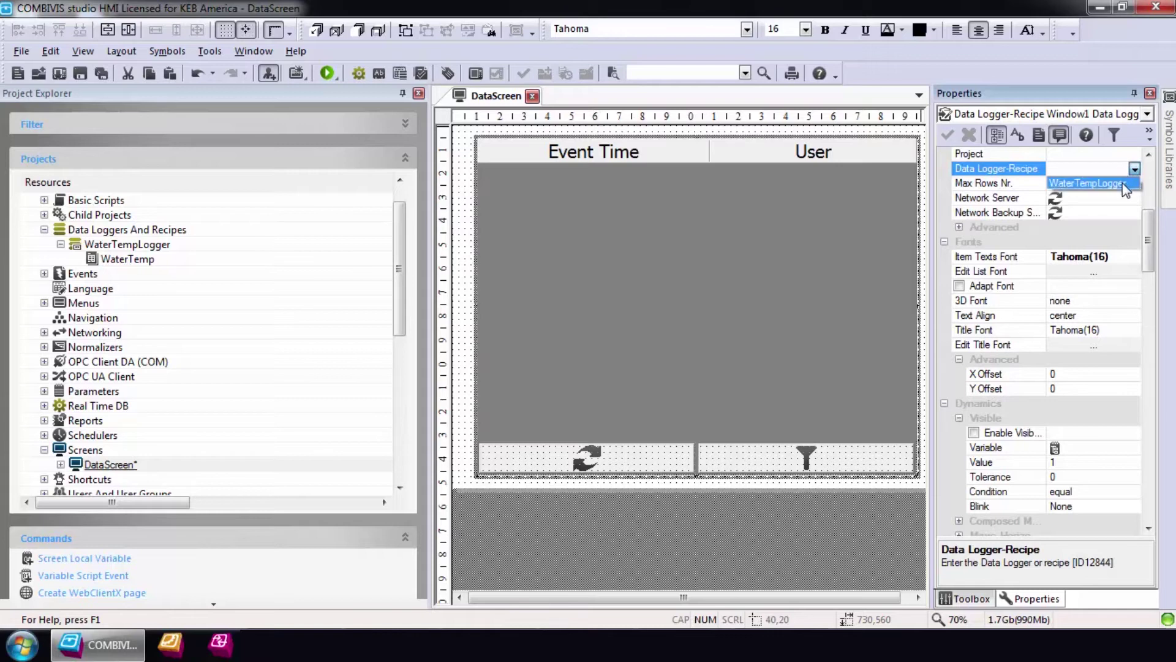
pyautogui.click(1090, 183)
pyautogui.click(949, 138)
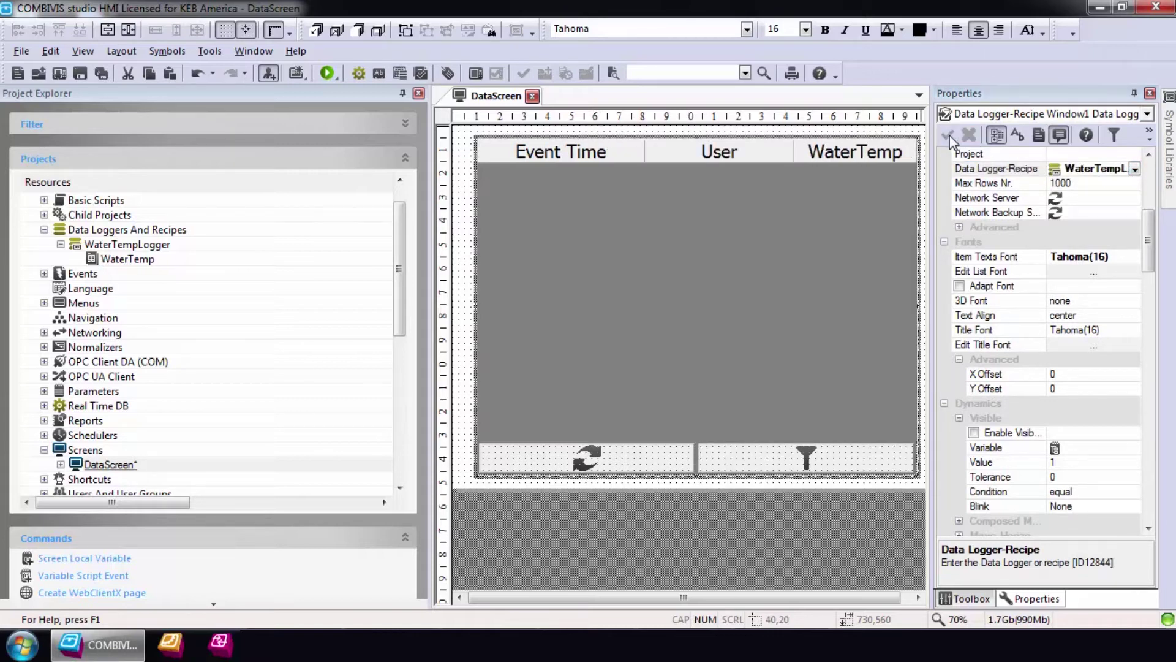
pyautogui.moveTo(741, 157); pyautogui.dragTo(653, 204)
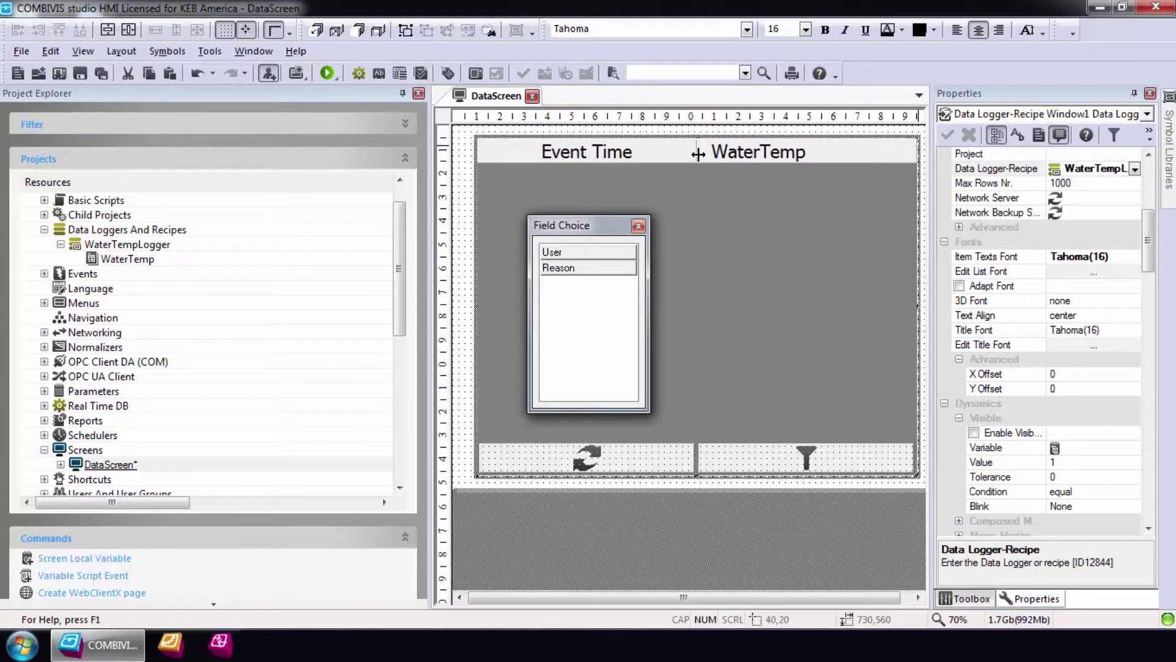
pyautogui.moveTo(399, 270); pyautogui.dragTo(399, 255)
# Set the MqttDemo project's Startup Screen property to DataScreen via the Resource Browser and apply it.
pyautogui.click(195, 201)
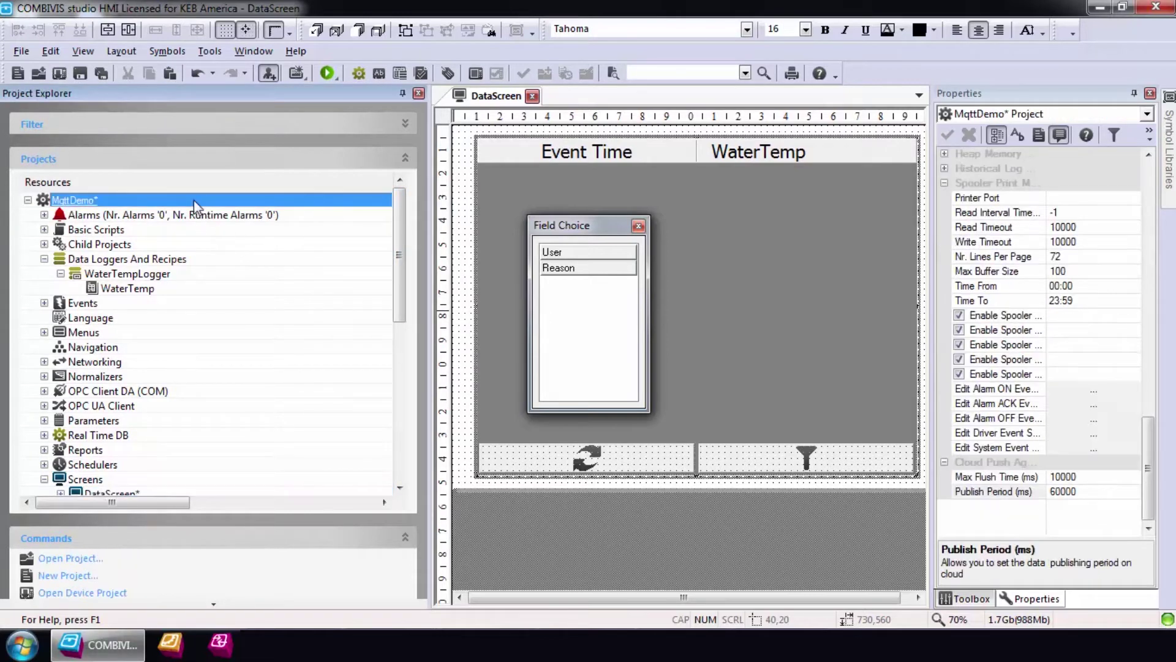
pyautogui.scroll(8, 1090, 368)
pyautogui.click(1088, 215)
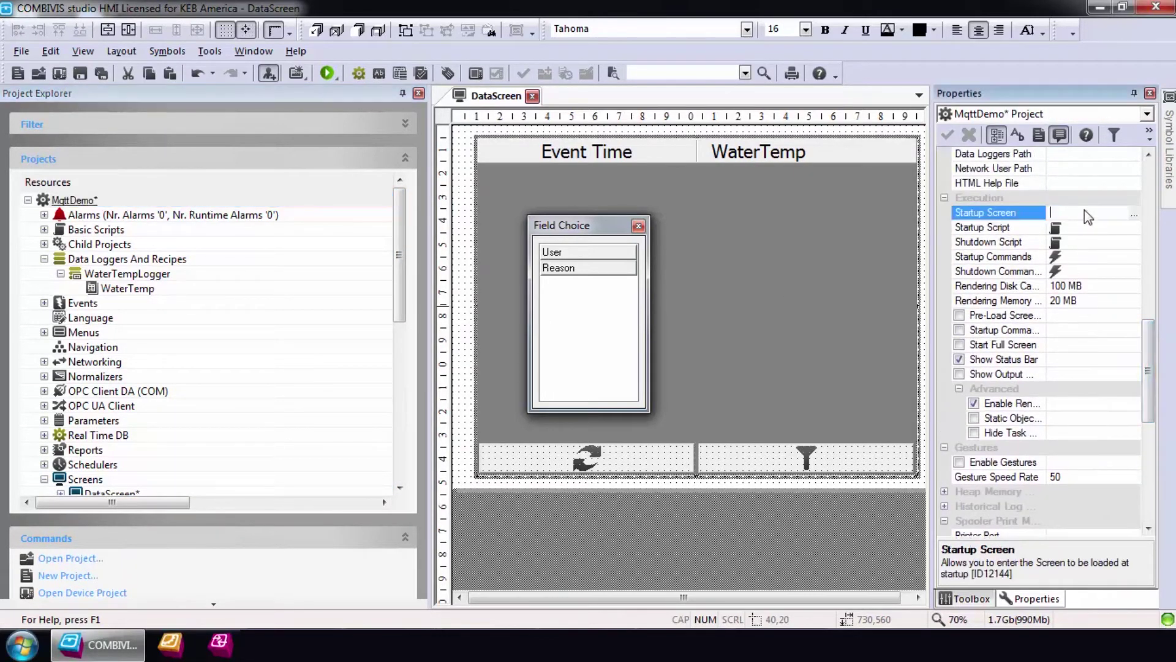
pyautogui.click(1134, 214)
pyautogui.click(457, 310)
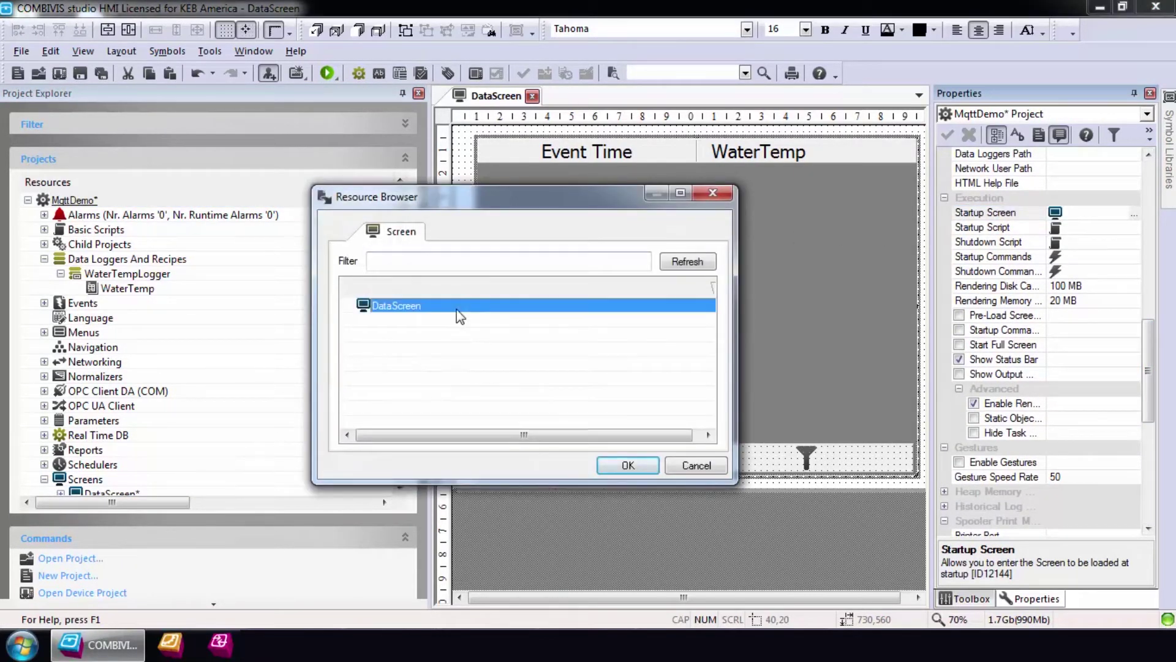
pyautogui.click(626, 465)
pyautogui.click(948, 136)
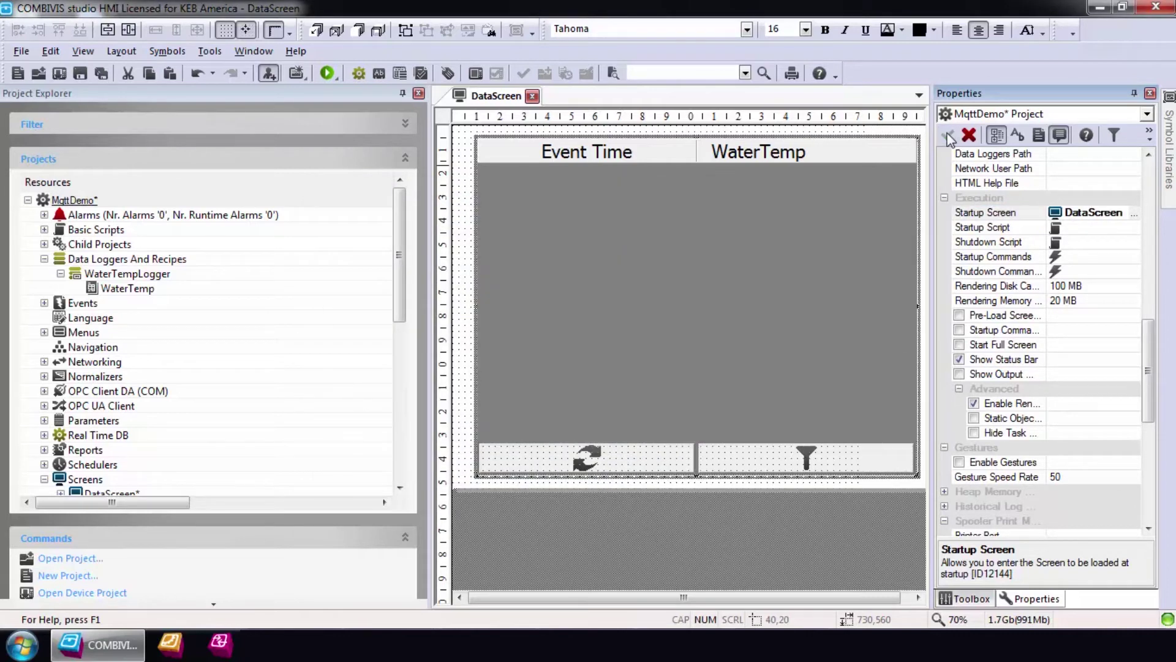
pyautogui.click(108, 77)
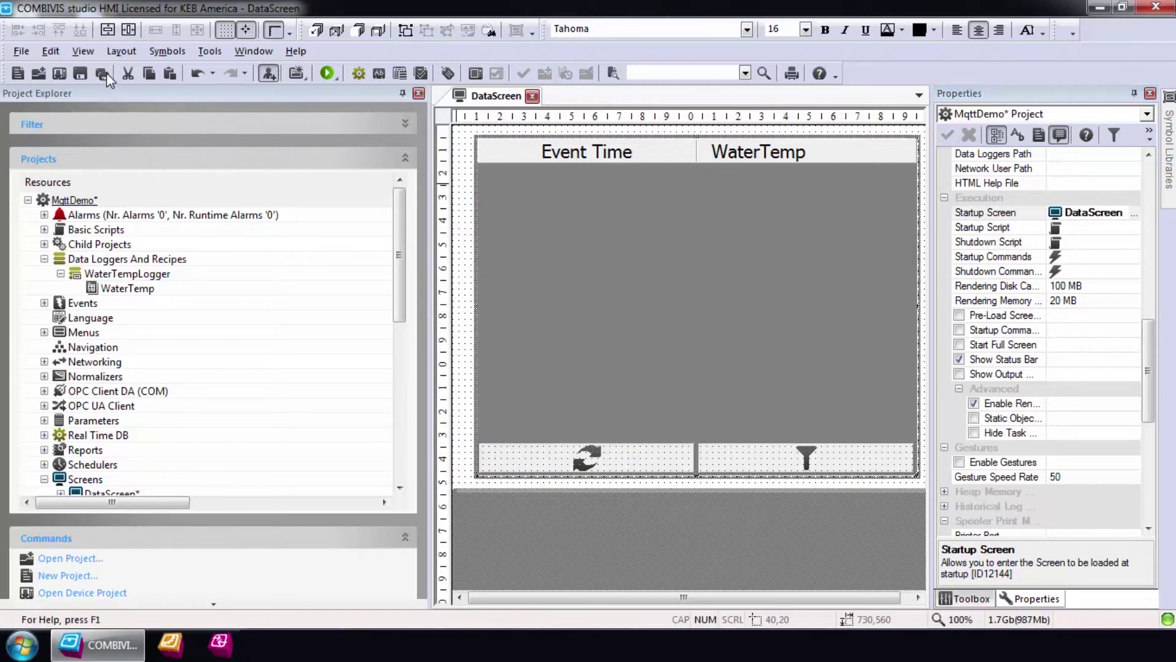